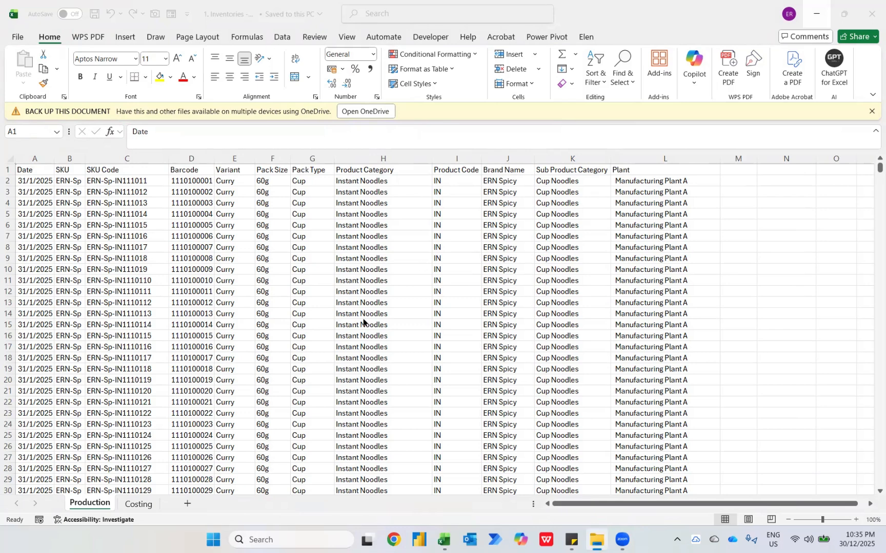
Look over the monthly inventory files in the Production folder and the Revenue file in the 1st Jan 2026 - 3 Case Studies folder
click(279, 301)
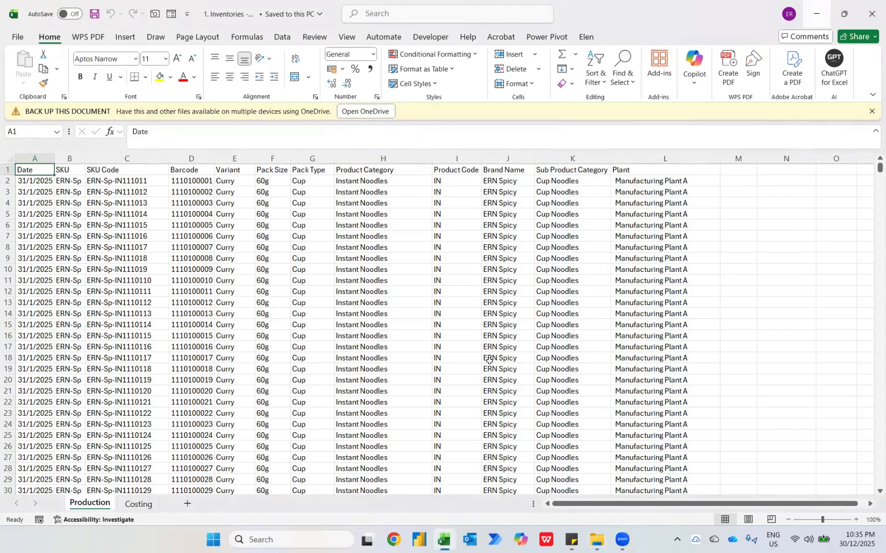
mouse_move(597, 539)
click(594, 499)
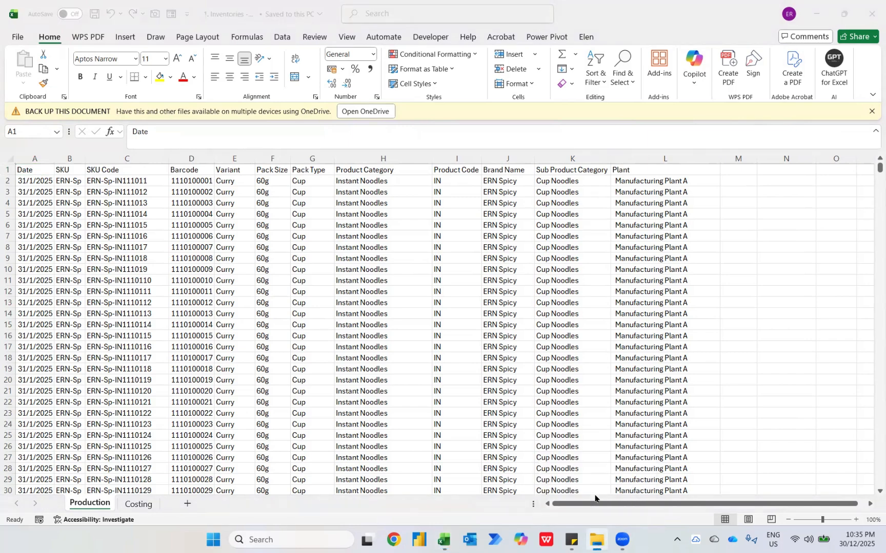
key(super+Tab)
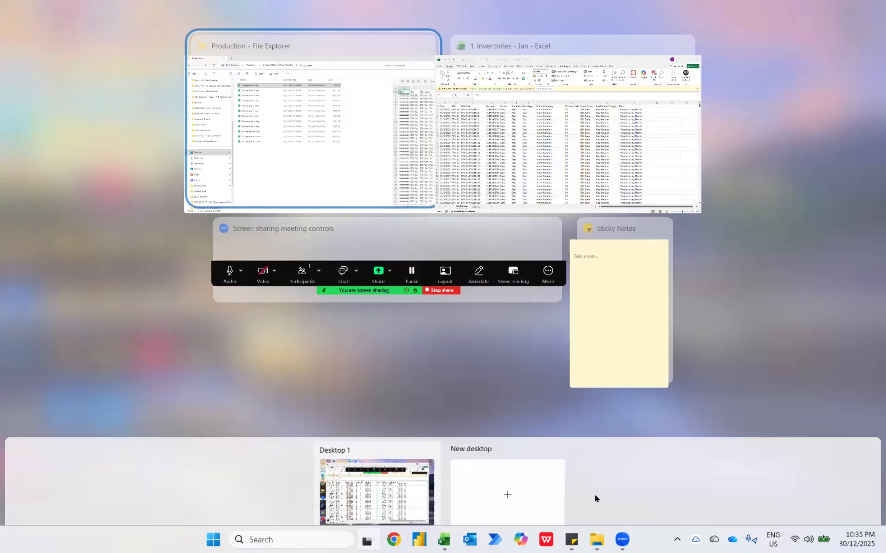
click(297, 107)
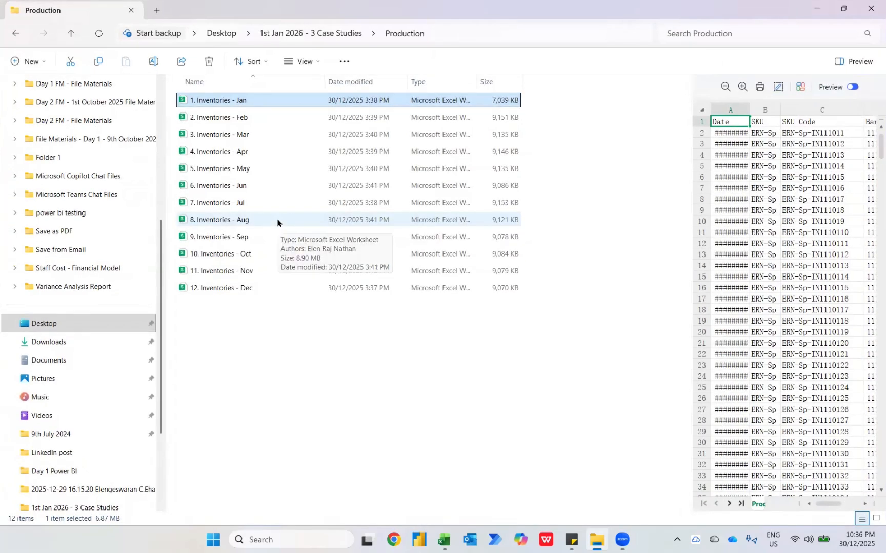
key(alt+Up)
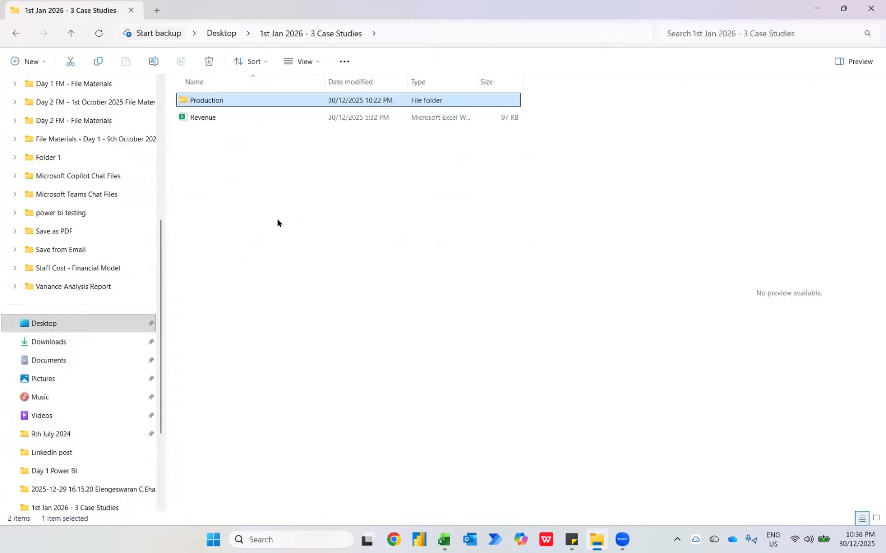
key(Down)
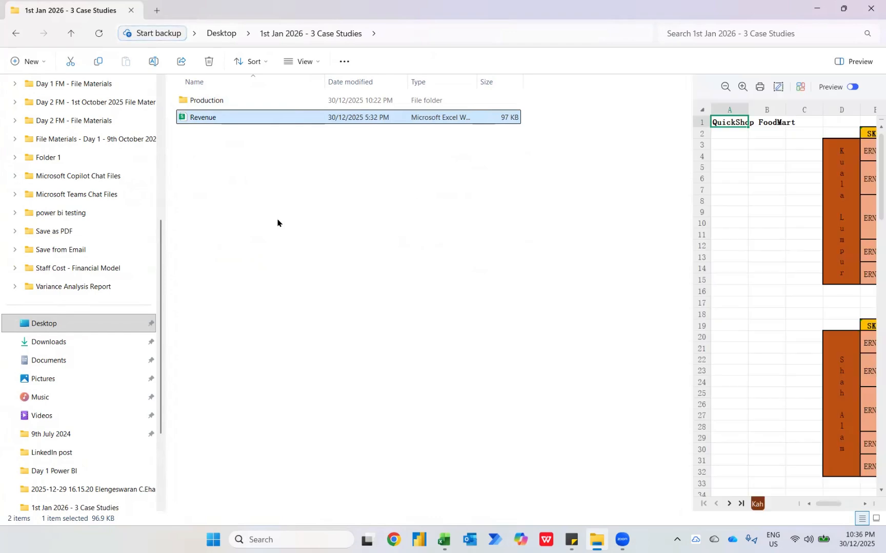
Review the Kah Seng FreshMart, DailyBazaar, HyperCorner and QuickShop FoodMart sheets in the Revenue workbook
key(alt+Tab)
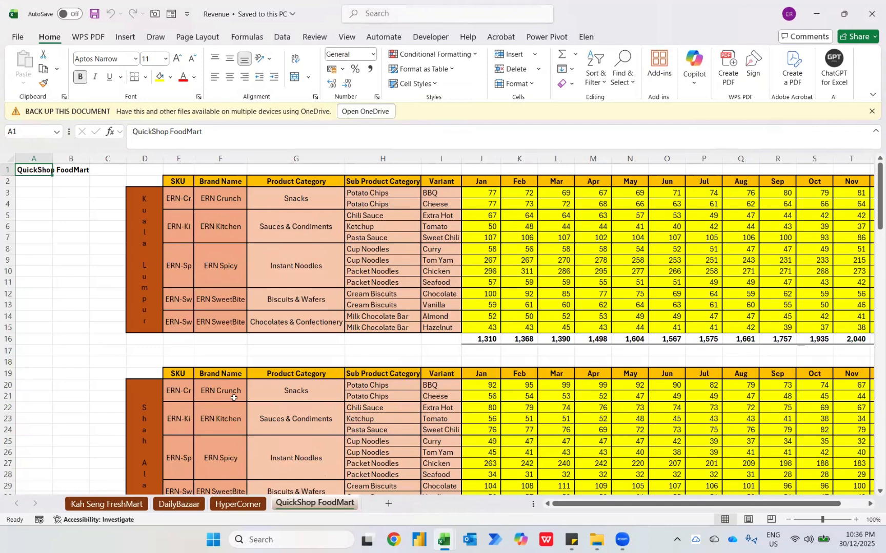
click(122, 505)
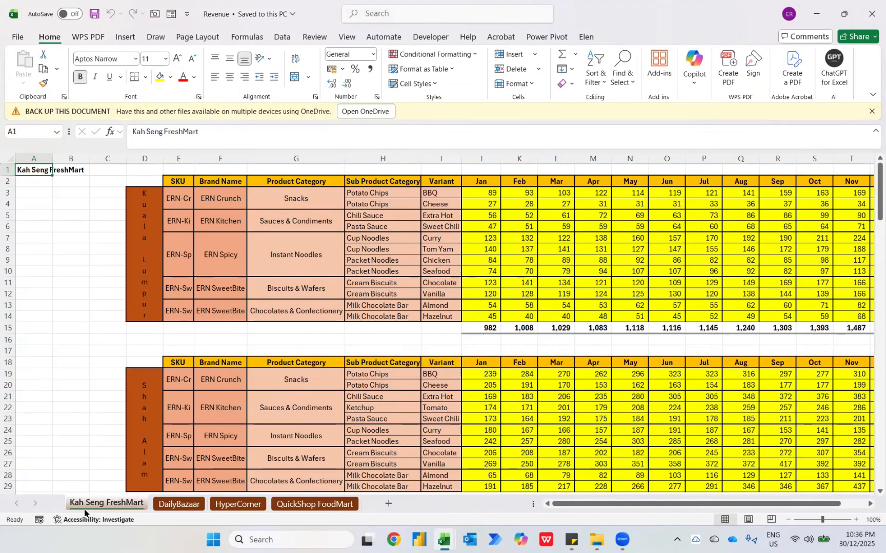
click(167, 507)
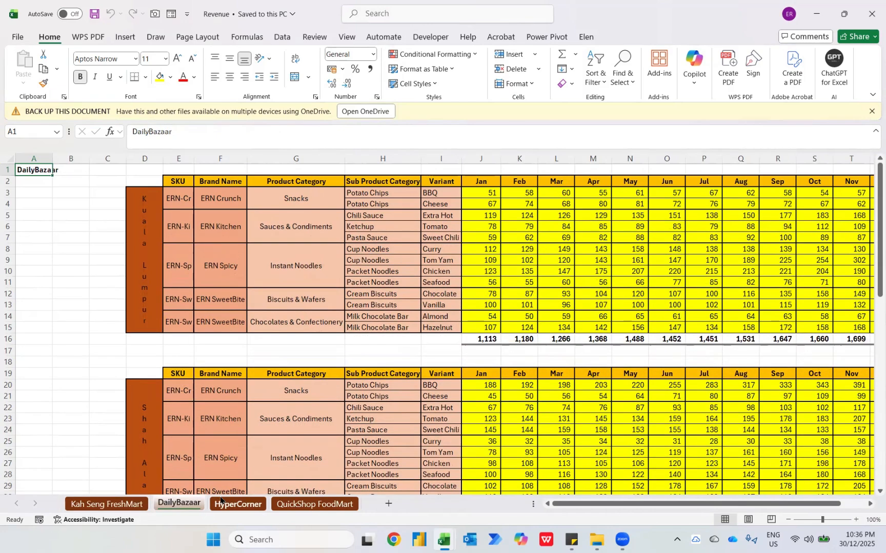
click(237, 505)
click(279, 503)
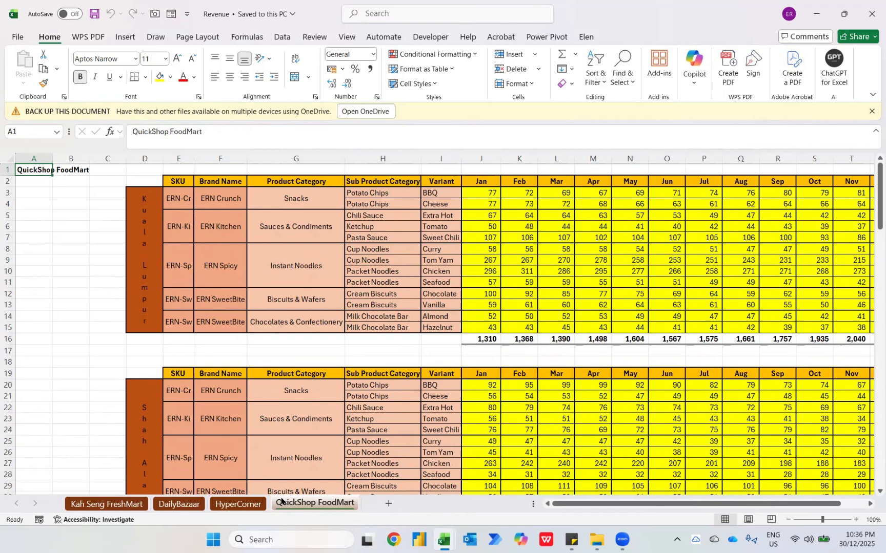
Create a new blank workbook for notes about the source files
key(alt+Tab)
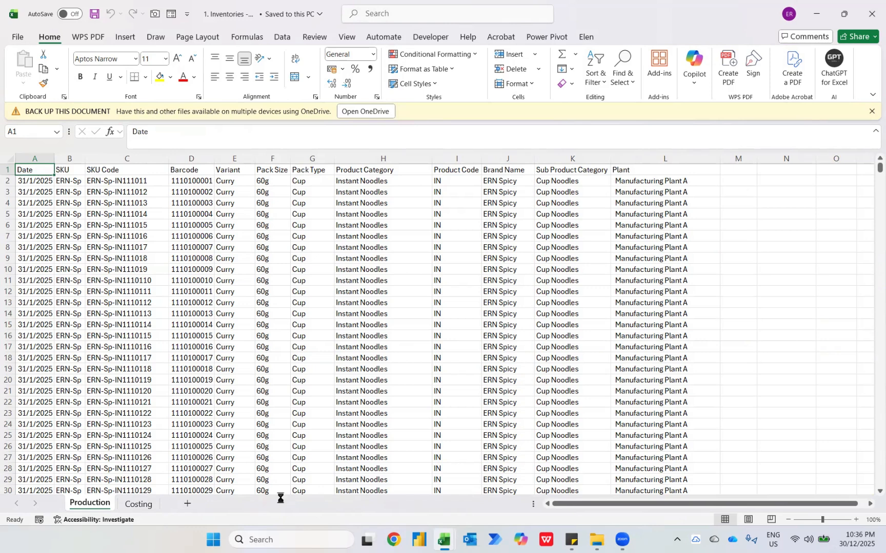
key(ctrl+n)
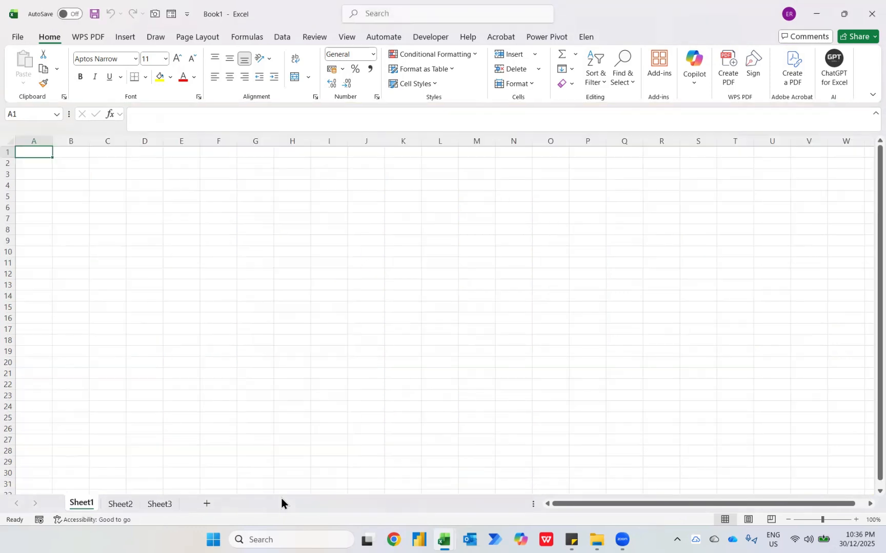
click(856, 519)
click(856, 519)
click(856, 519)
click(856, 519)
Enter "file" in cell B2 and "revenue" in cell C2
key(Down)
key(Right)
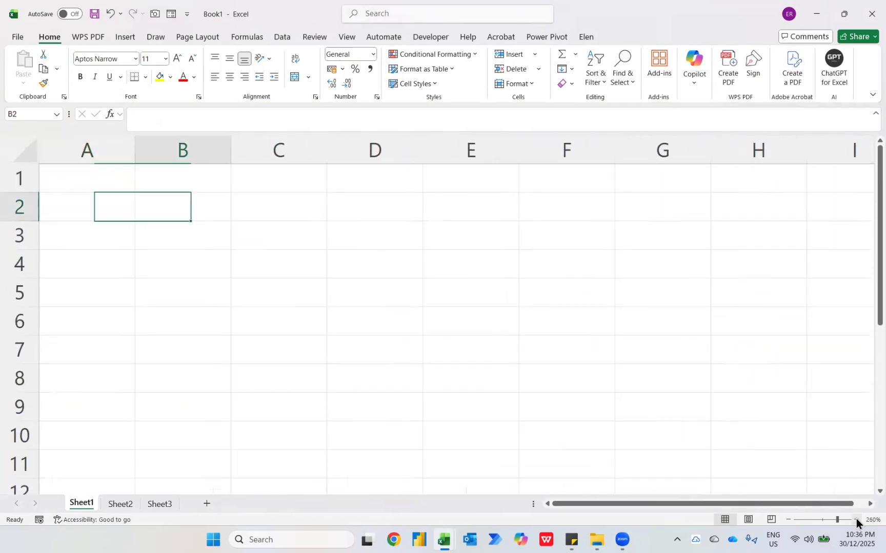
text(file)
key(Return)
key(Up)
key(Right)
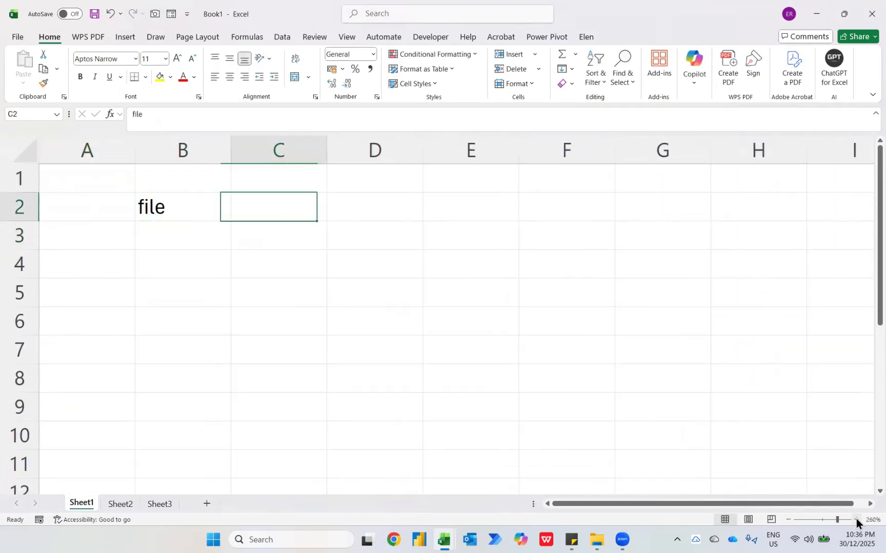
text(revenue)
key(Return)
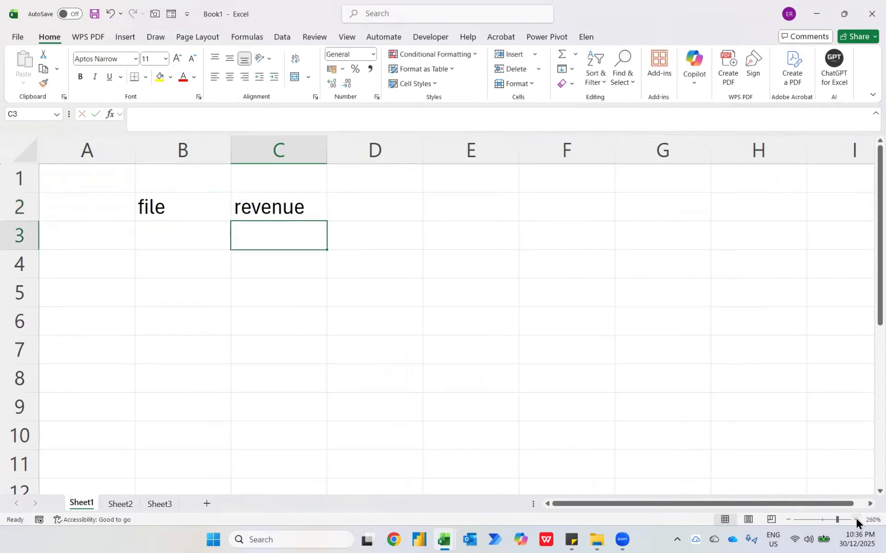
Enter "file" in cell B3 and "production" in cell C3
key(Left)
text(file)
key(Return)
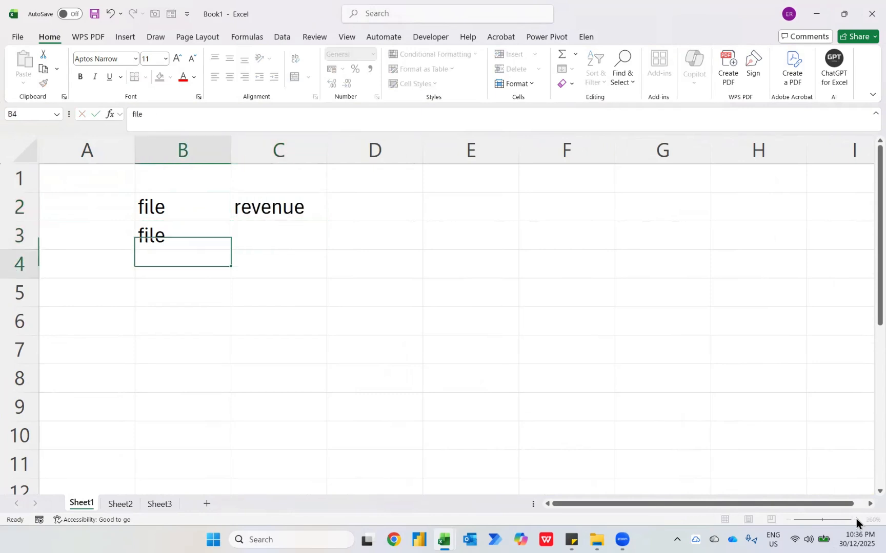
key(Up)
key(Right)
text(production)
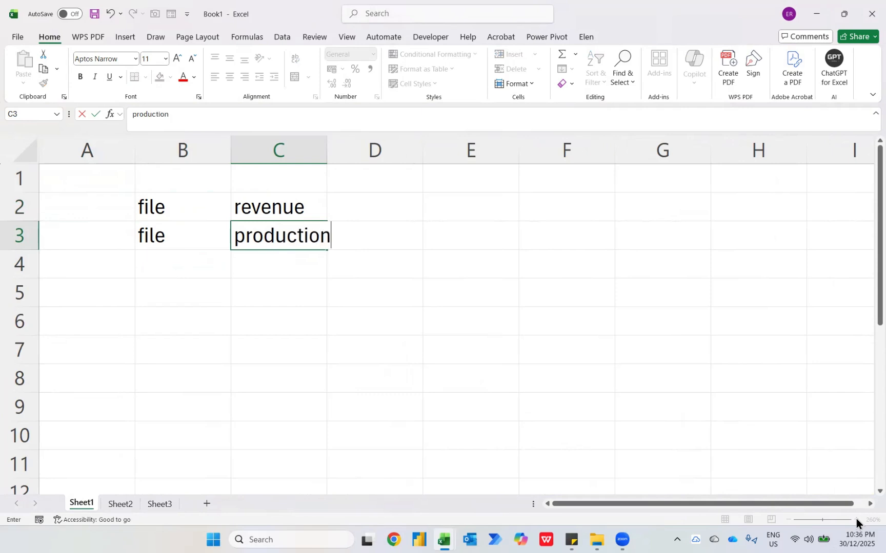
key(Return)
Enter "file" in cell B4 and "costing" in cell C4
key(Left)
text(file)
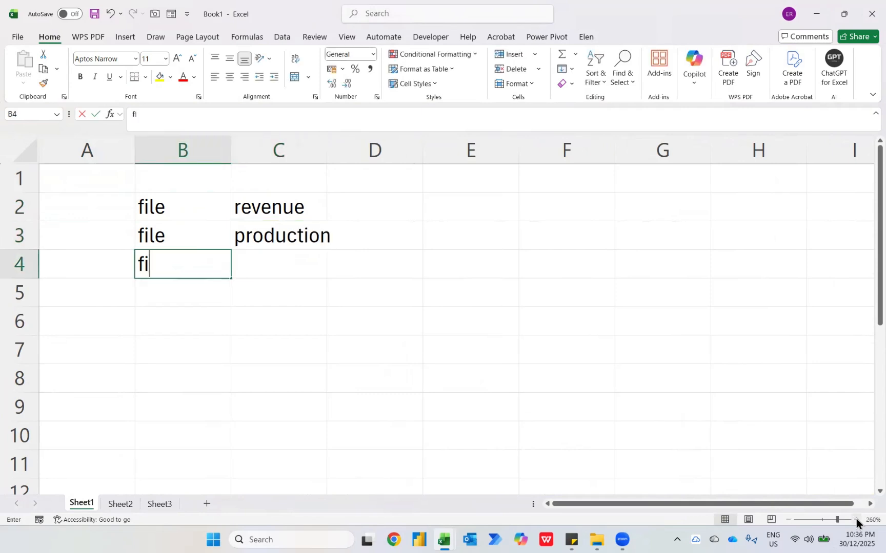
key(Return)
key(Up)
key(Right)
text(costing)
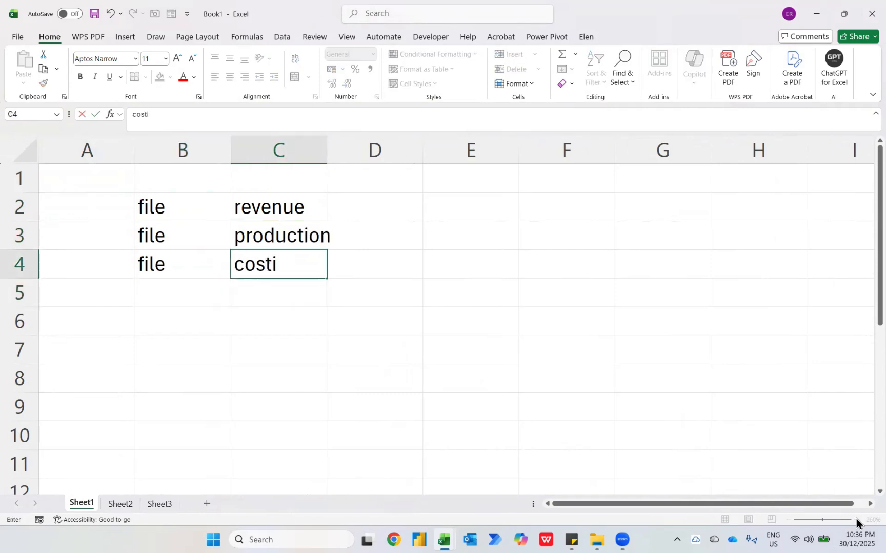
key(Return)
Check the Revenue workbook's data and enter "qty sold" in cell D2 of the notes sheet, beside revenue
key(alt+Tab)
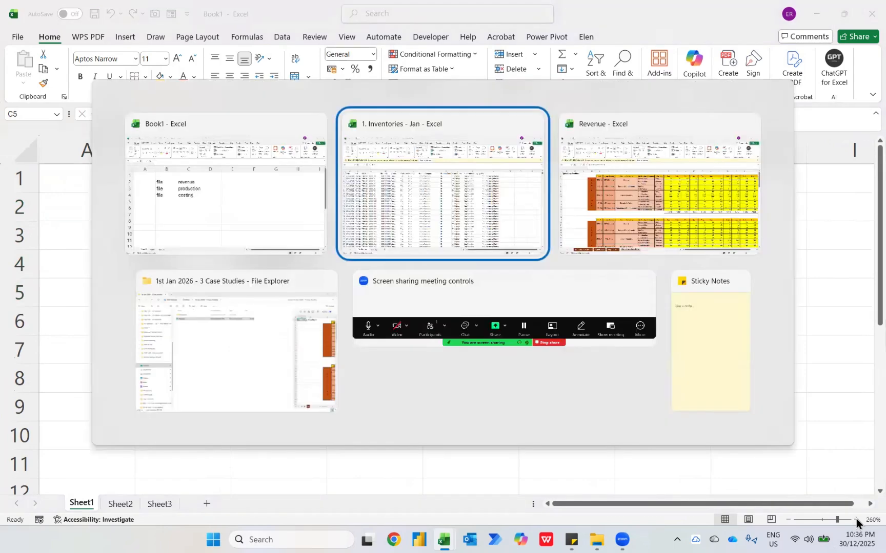
key(Tab)
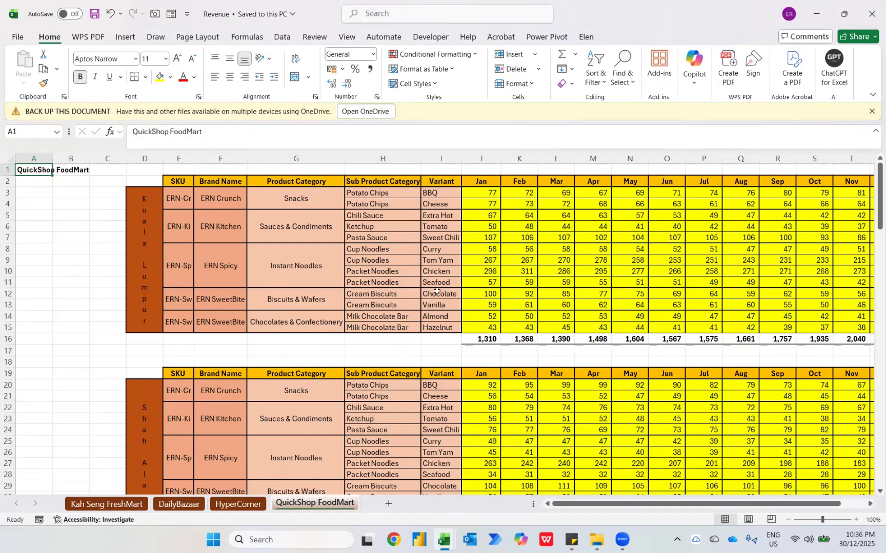
key(alt+Tab)
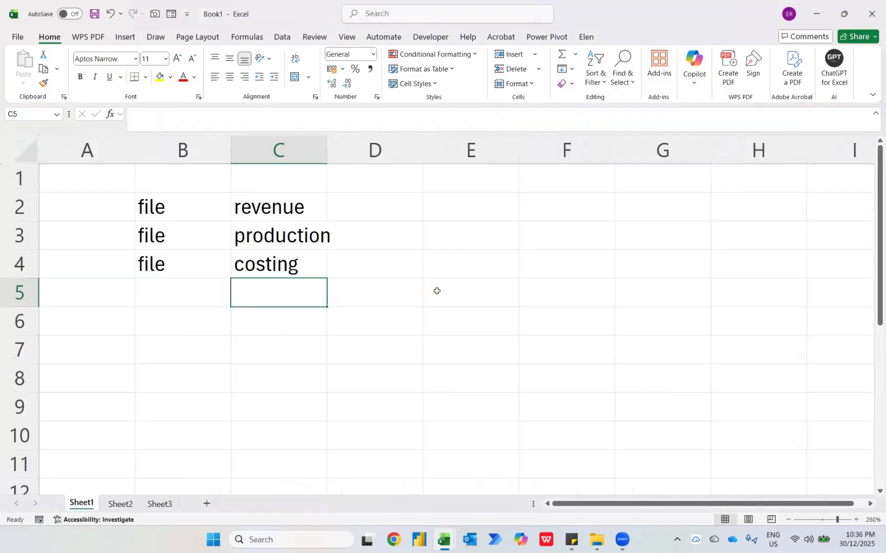
key(Up)
key(Up)
key(Up)
key(Right)
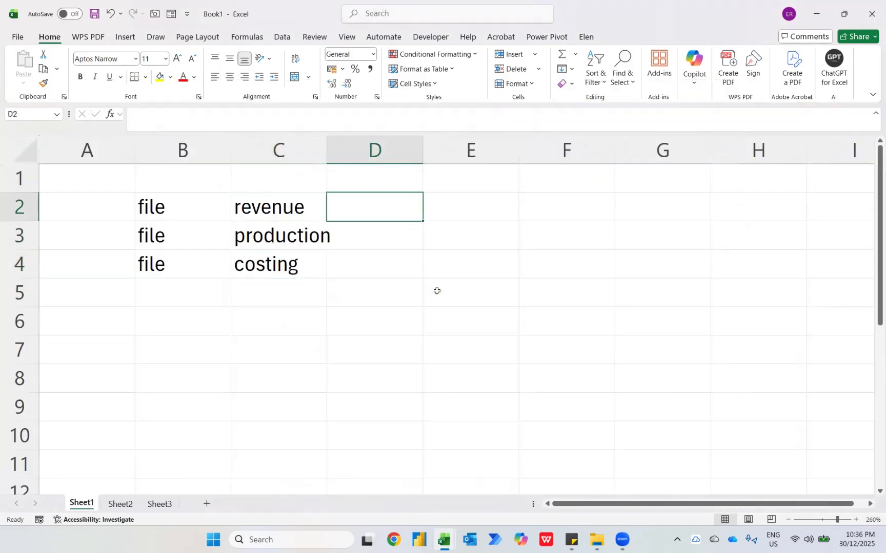
text(quan)
key(BackSpace)
key(BackSpace)
key(BackSpace)
text(t)
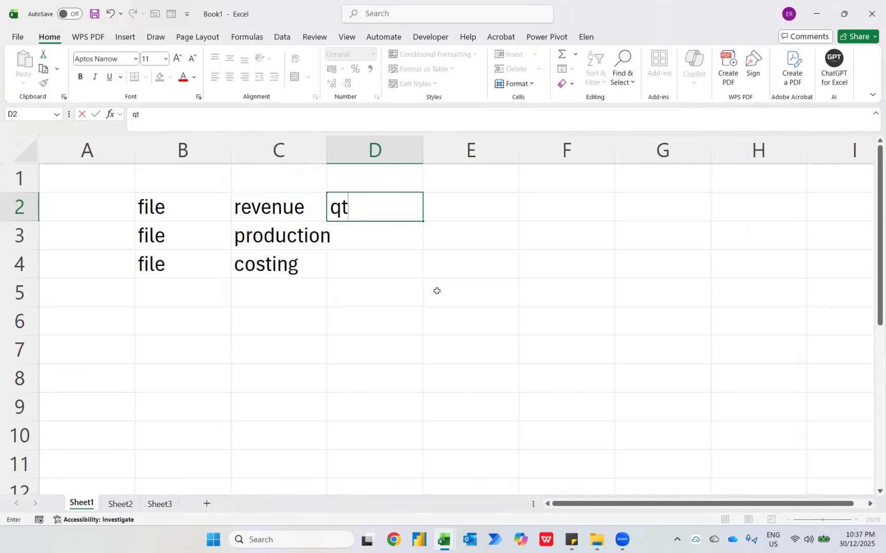
text(y sold)
key(Return)
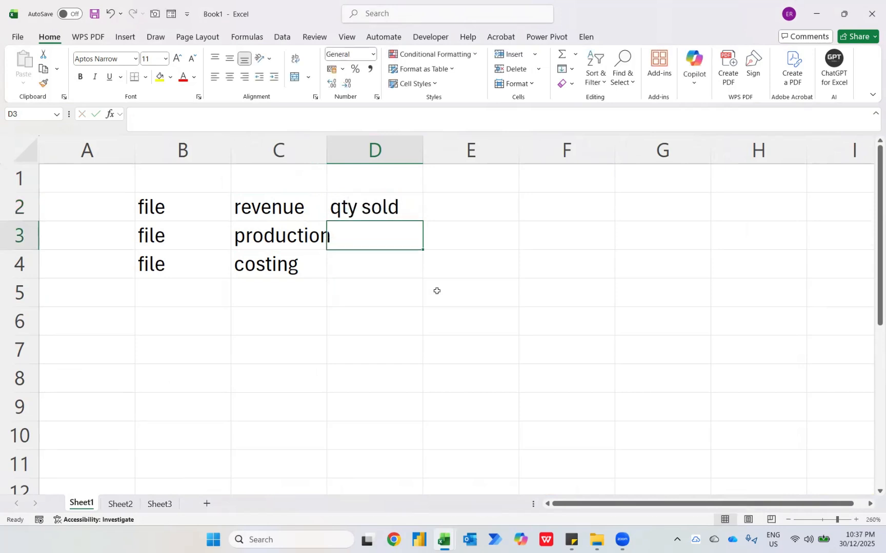
Check the Revenue workbook's sheets and enter "4 diff retailers" in cell E2 of the notes sheet
key(Up)
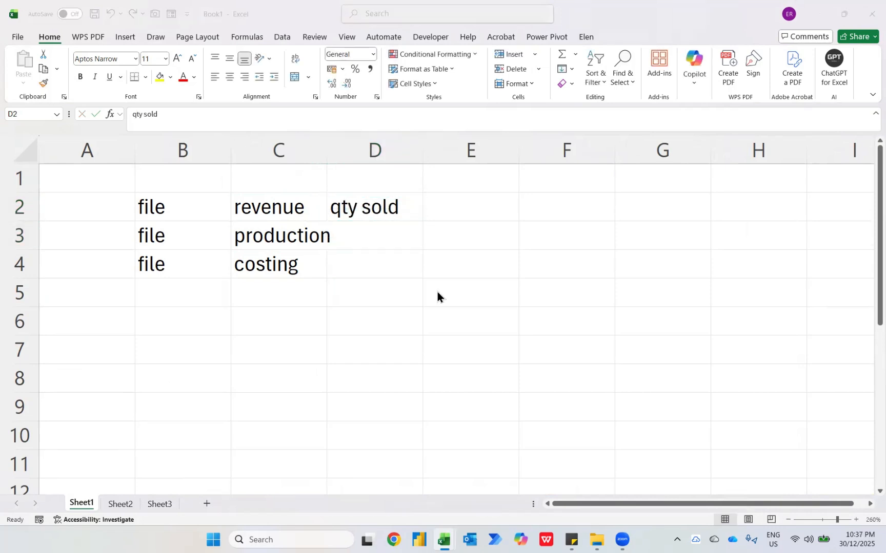
key(alt+Tab)
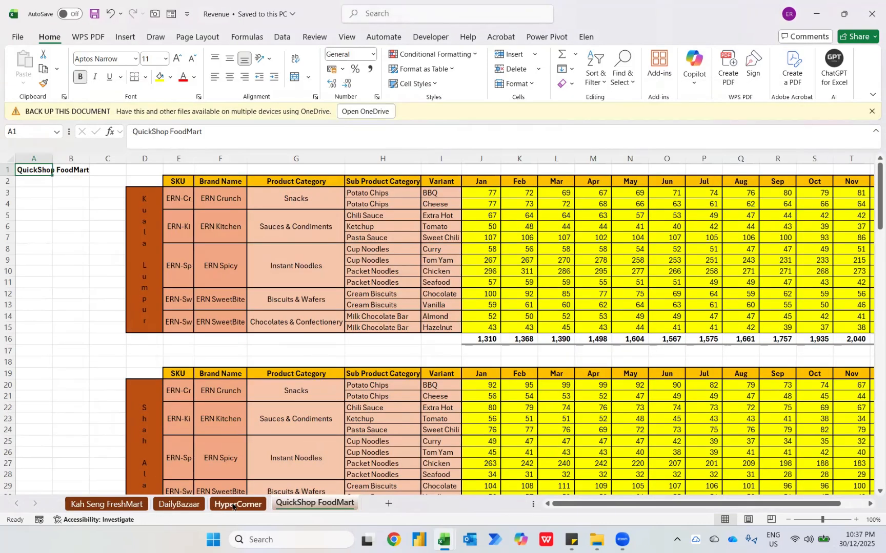
key(alt+Tab)
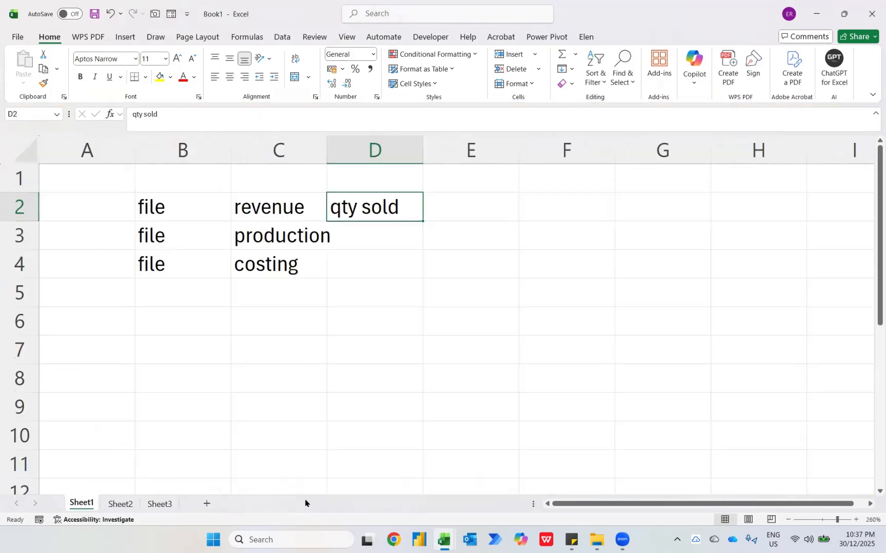
key(Tab)
text(4 diff retailrr)
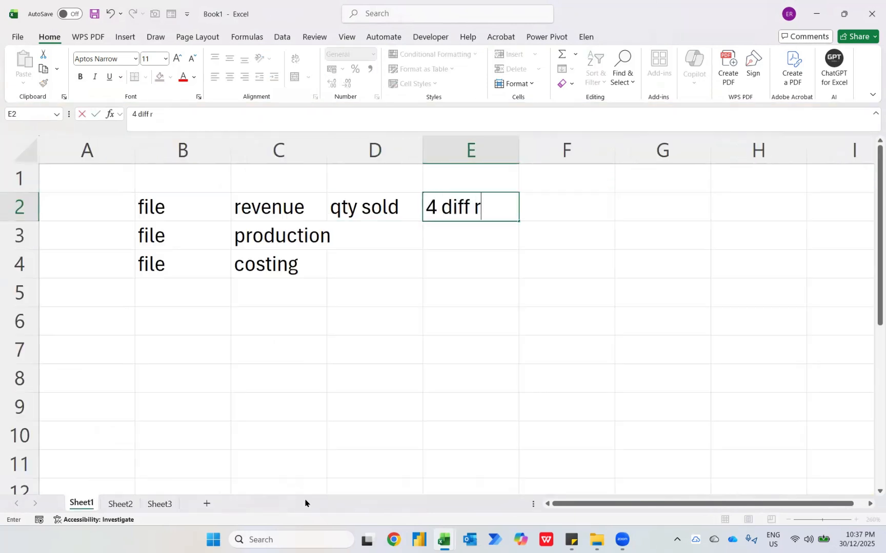
key(BackSpace)
key(BackSpace)
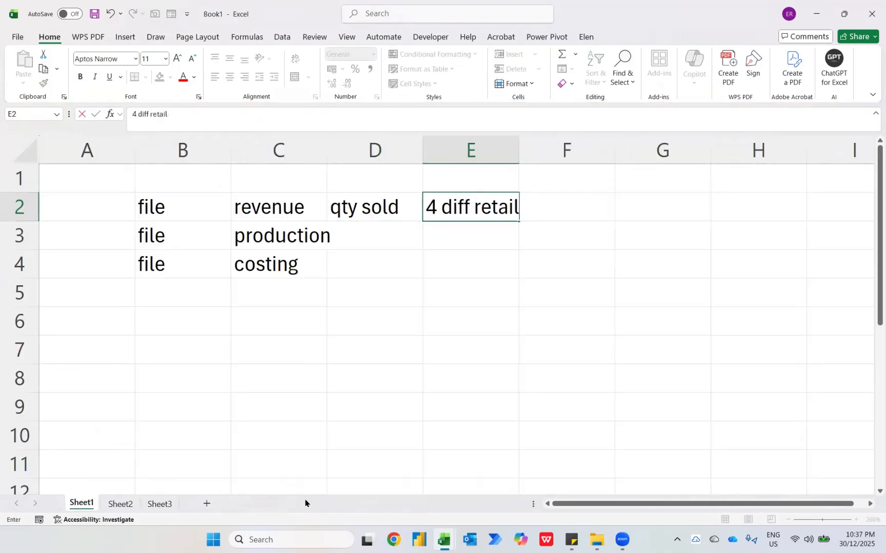
text(ers)
key(Return)
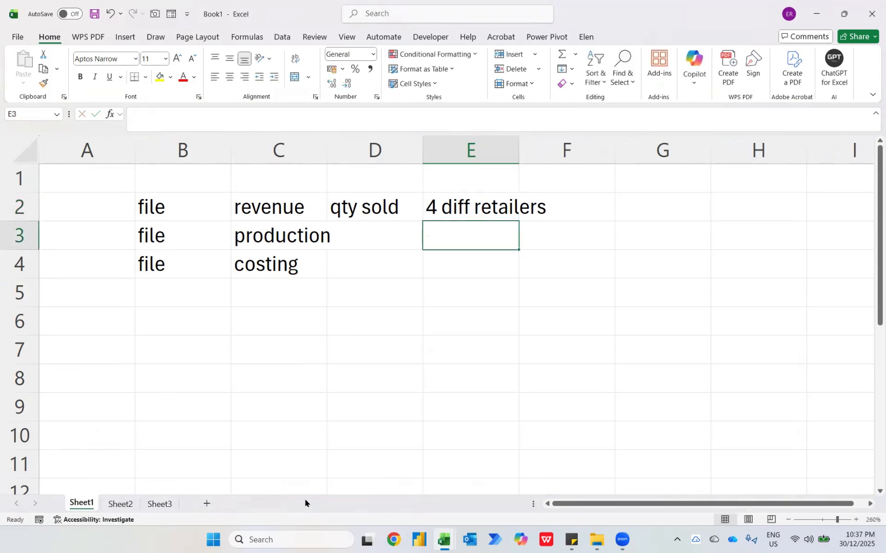
Check the locations on the Revenue workbook's QuickShop FoodMart sheet and extend the note in cell E2 to "4 diff retailers in diff worksheet"
key(alt+Tab)
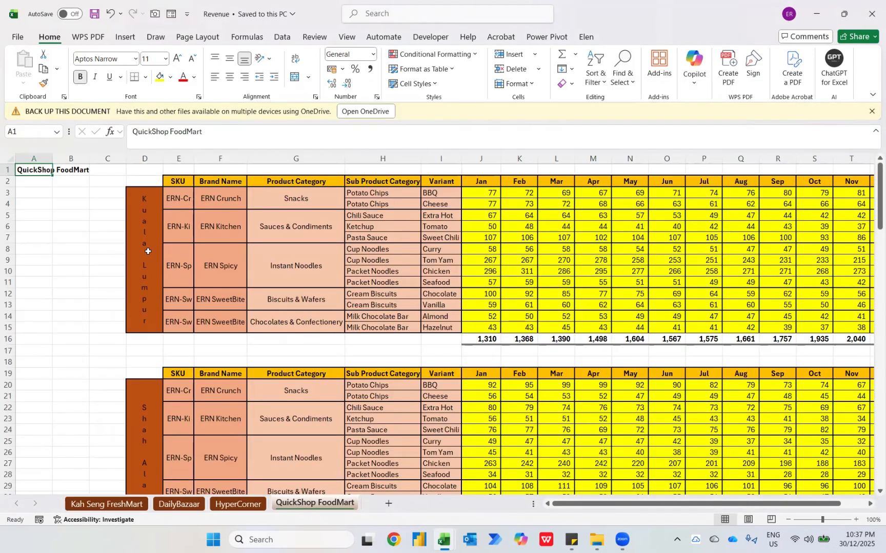
scroll(235, 463, down, 6)
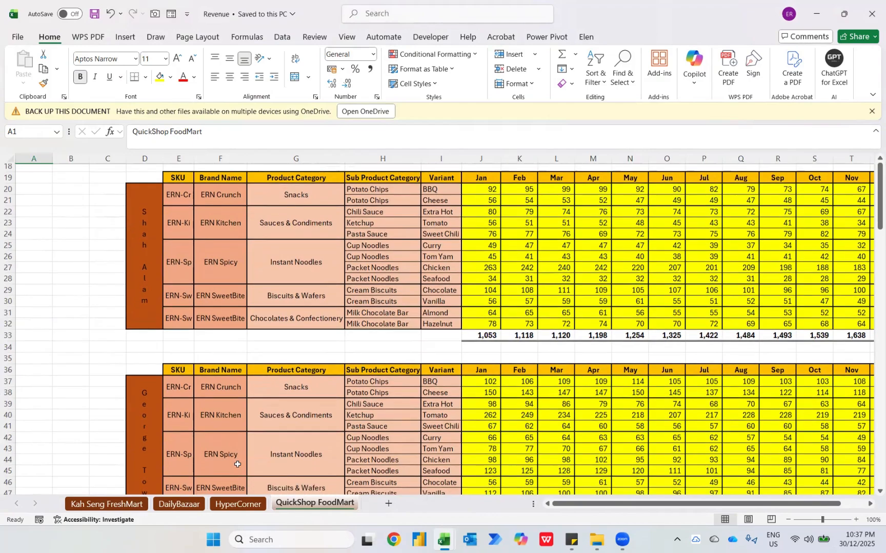
scroll(237, 464, down, 7)
scroll(215, 399, down, 4)
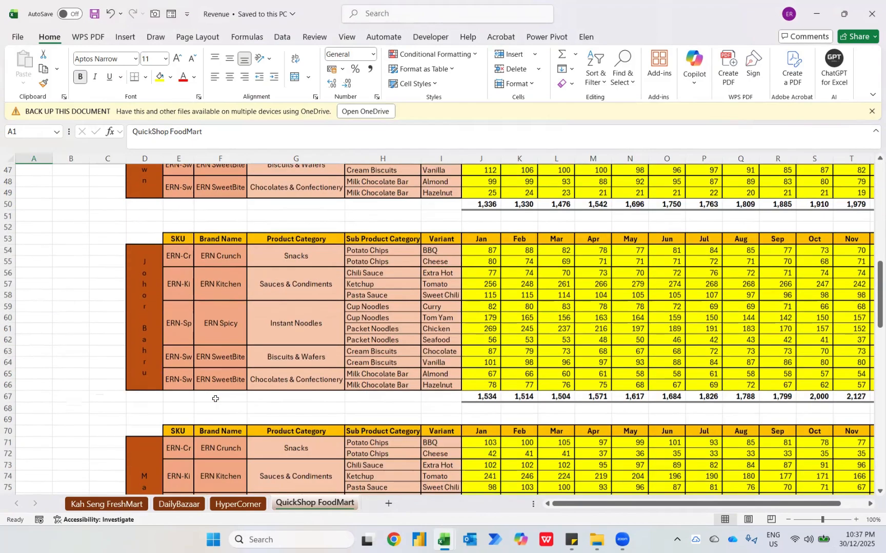
scroll(215, 399, down, 12)
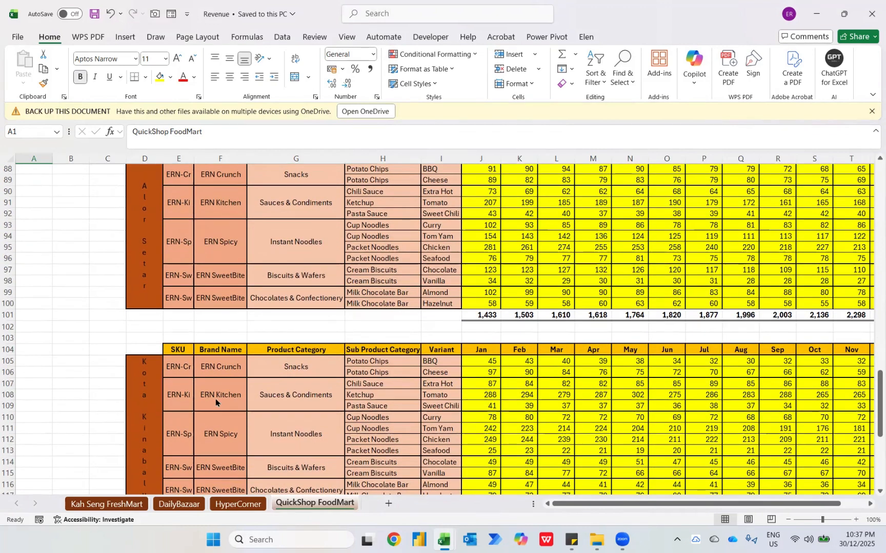
key(alt+Tab)
key(F2)
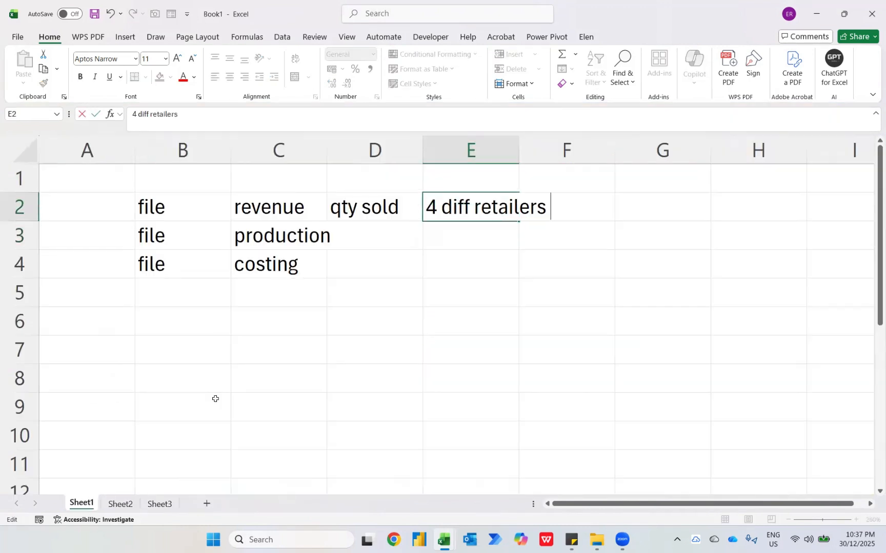
text(in diff worksheet)
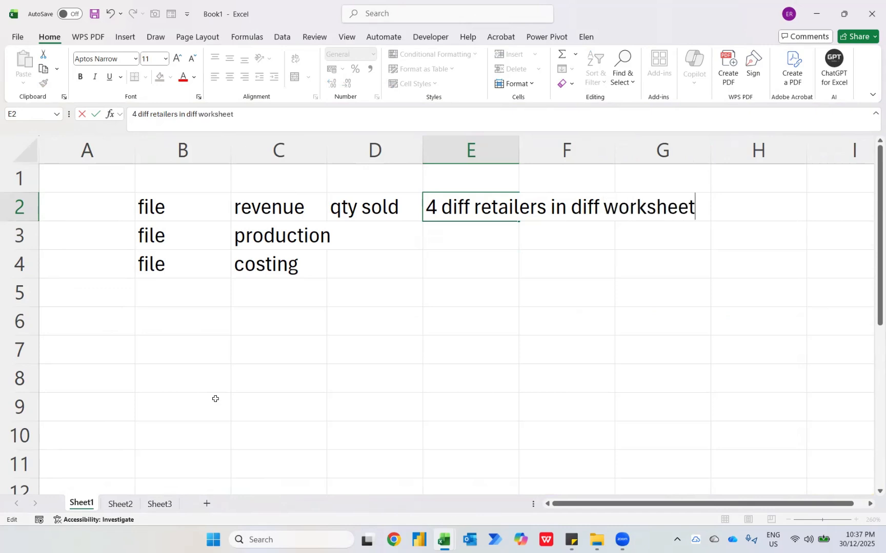
key(Return)
AutoFit the width of column E to the retailers note in cell E2
key(Up)
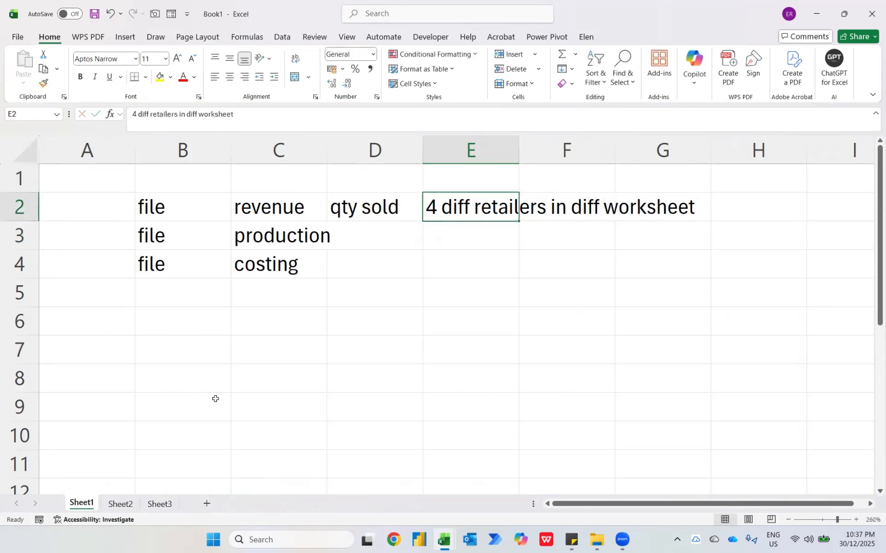
key(alt+h)
key(o)
key(i)
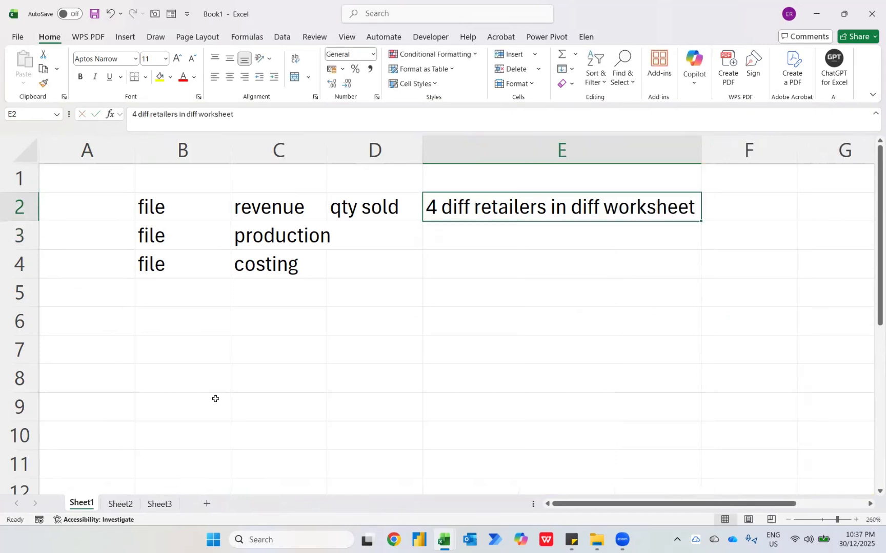
Enter "each retailer has diff location" in cell F2, beside the retailers note
key(Left)
key(Right)
key(Right)
text(e)
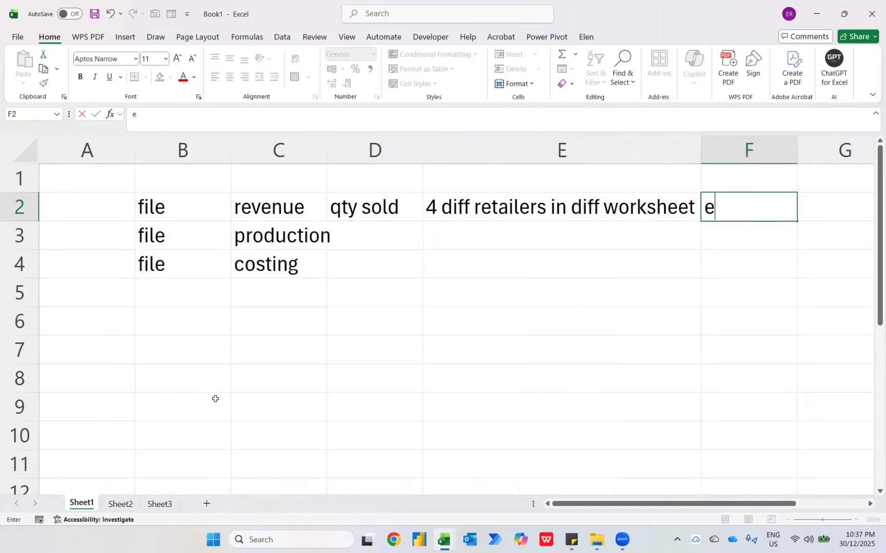
text(ach retail)
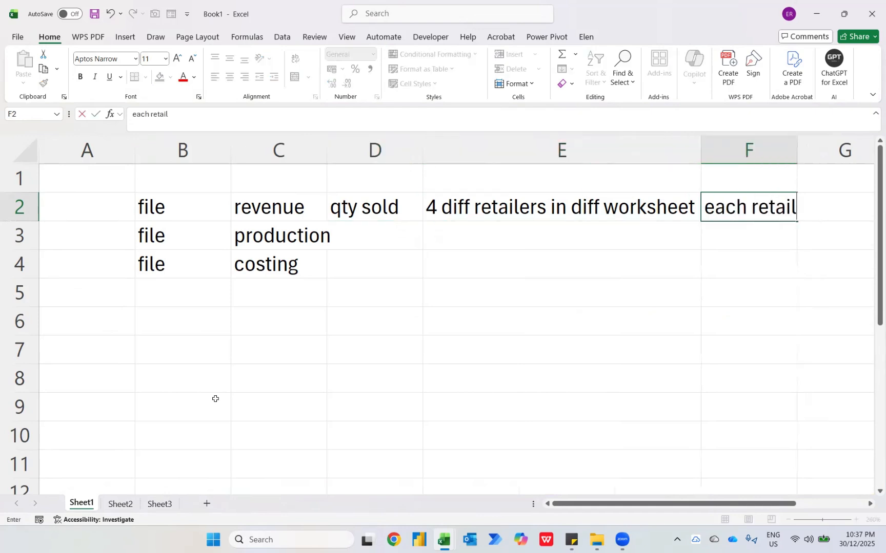
text(er has di)
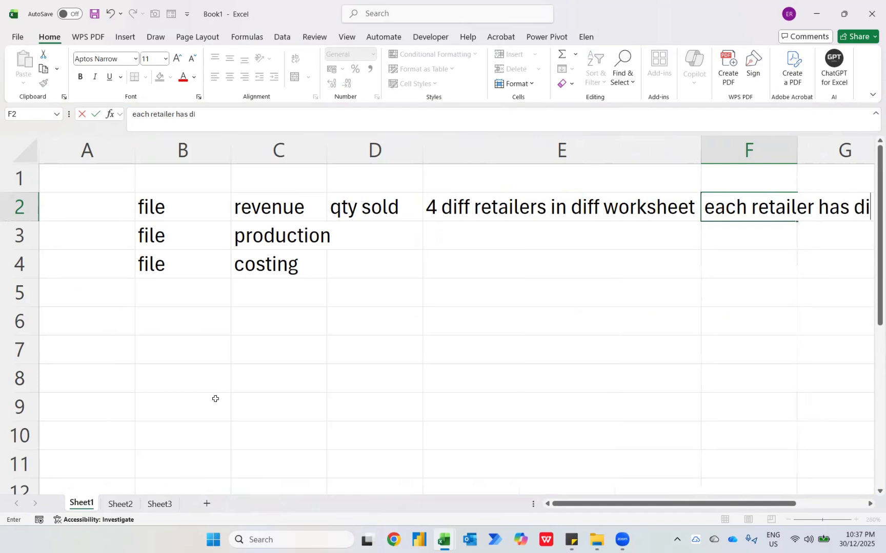
text(ff location)
key(Return)
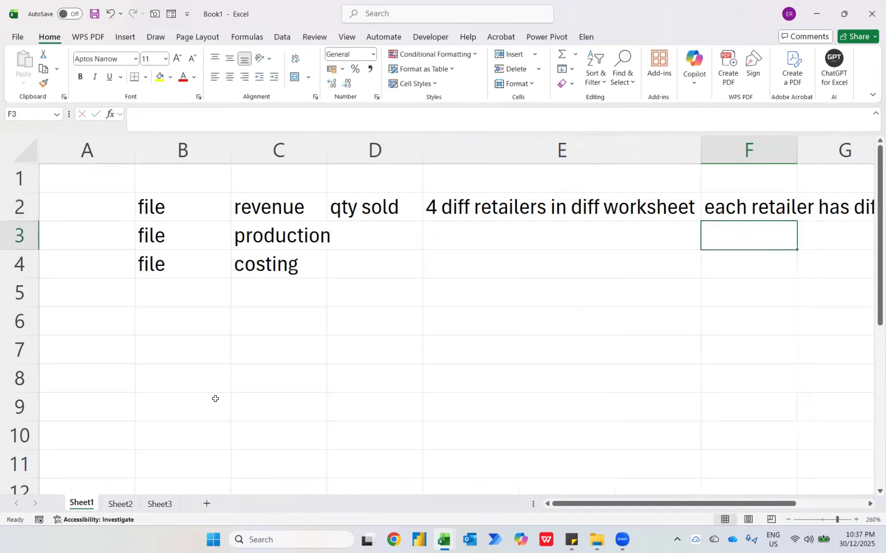
key(Right)
key(Right)
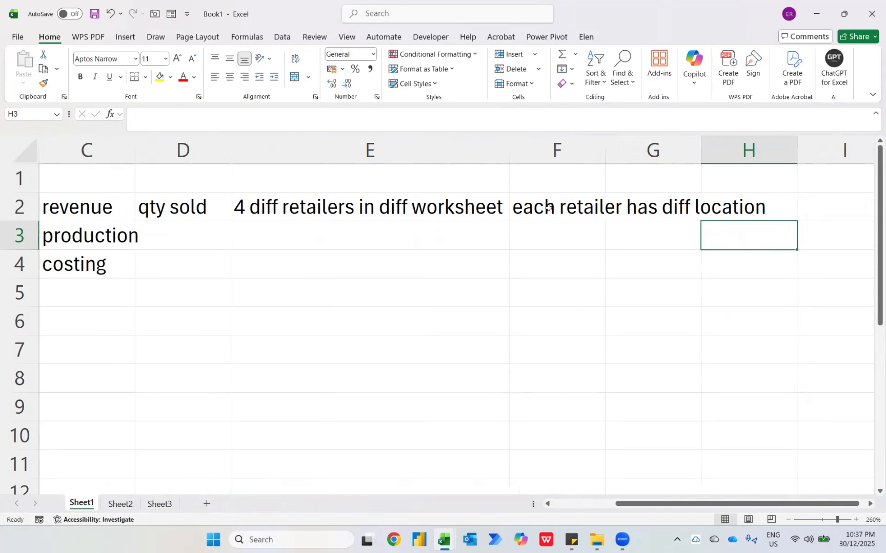
Enter "show qty production" in cell D3, beside production
key(ctrl+Left)
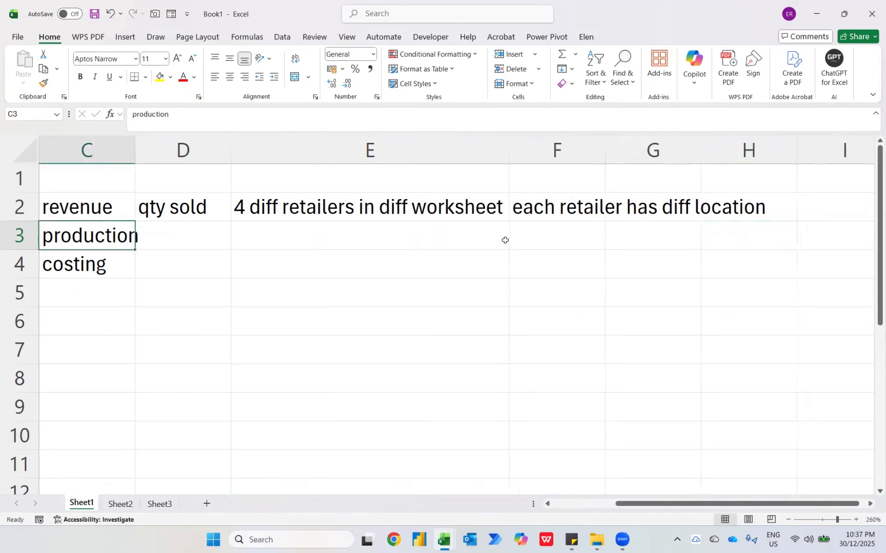
key(Left)
key(Left)
key(Right)
key(Right)
key(Right)
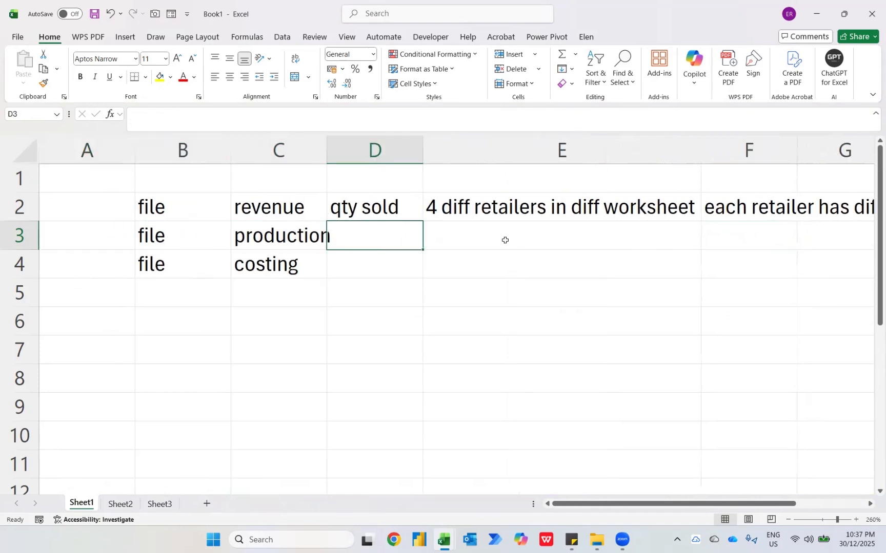
text(show q)
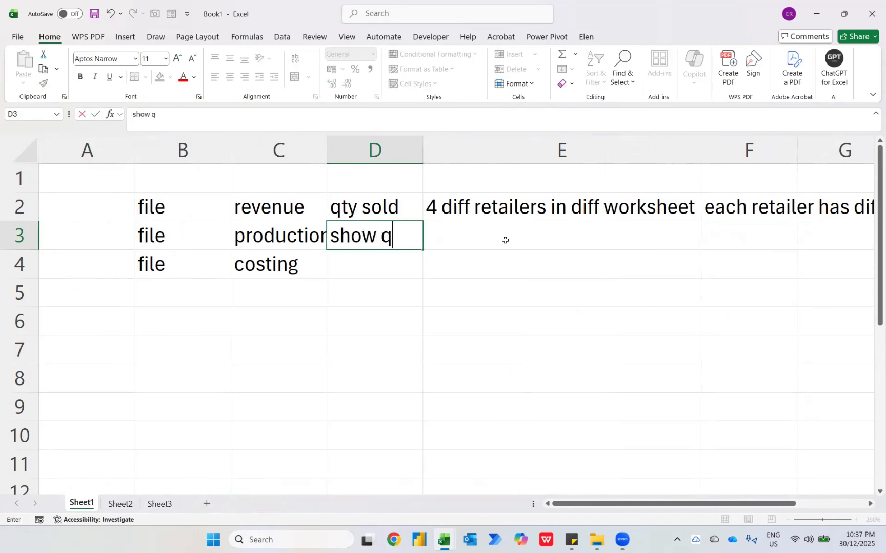
text(ty production)
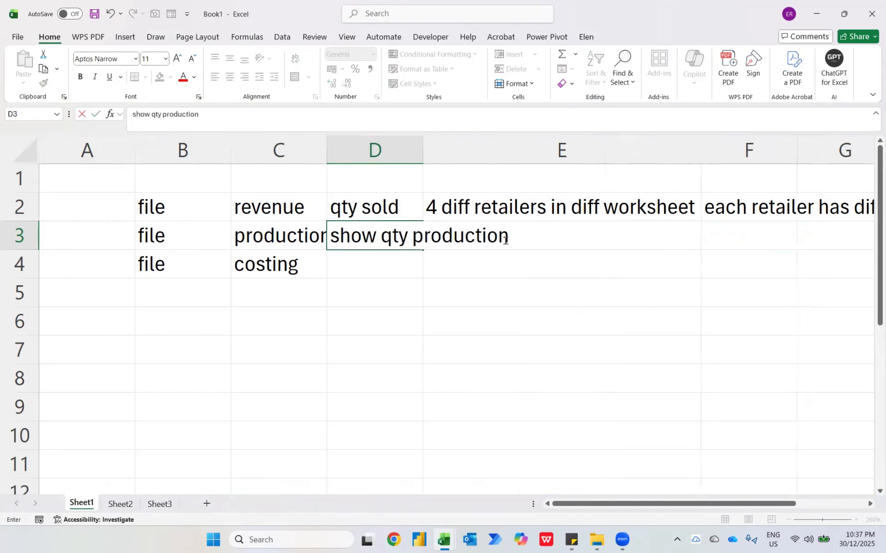
key(Return)
Switch to the Inventories - Jan workbook and examine the Production sheet's Barcode column down to its last record
key(alt+Tab)
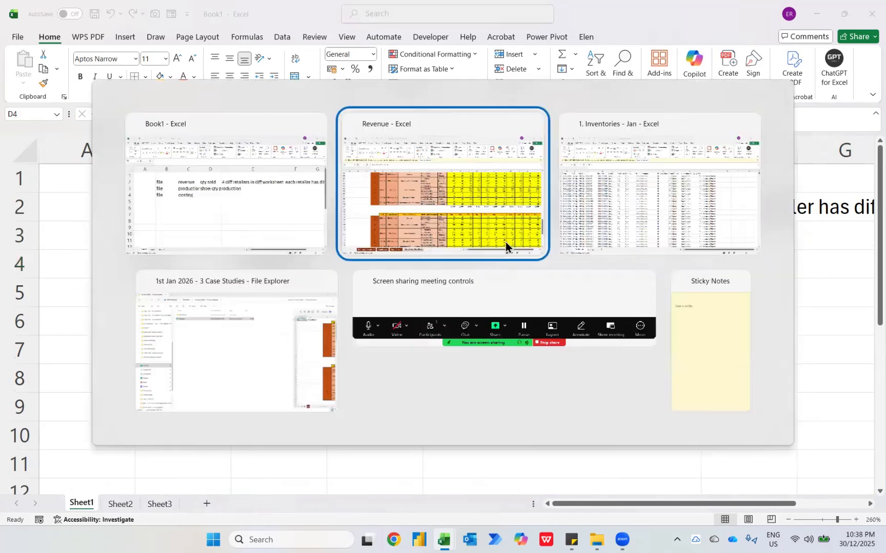
key(alt+Tab)
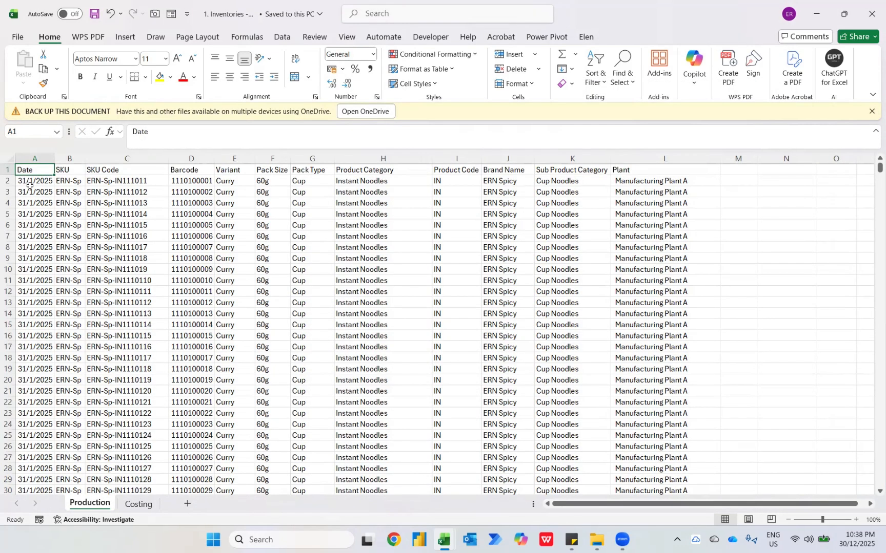
key(Right)
key(Right)
key(Right)
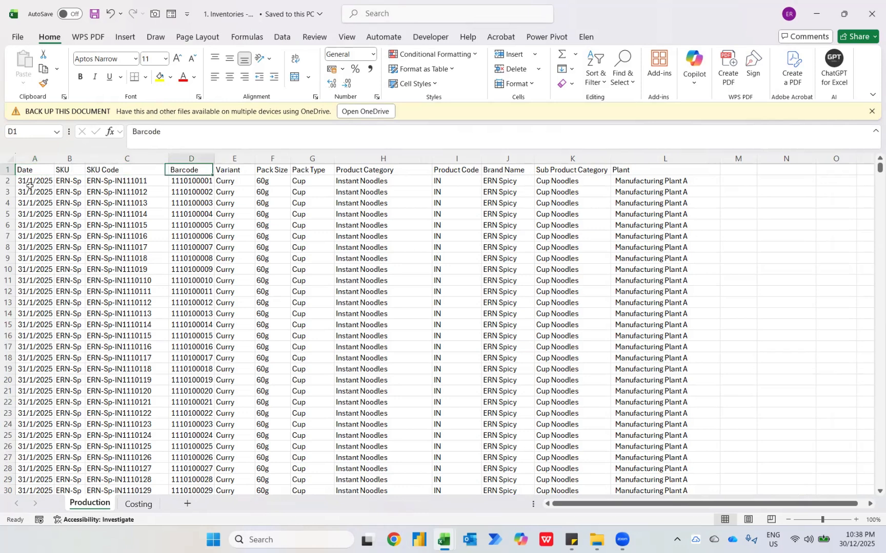
key(Down)
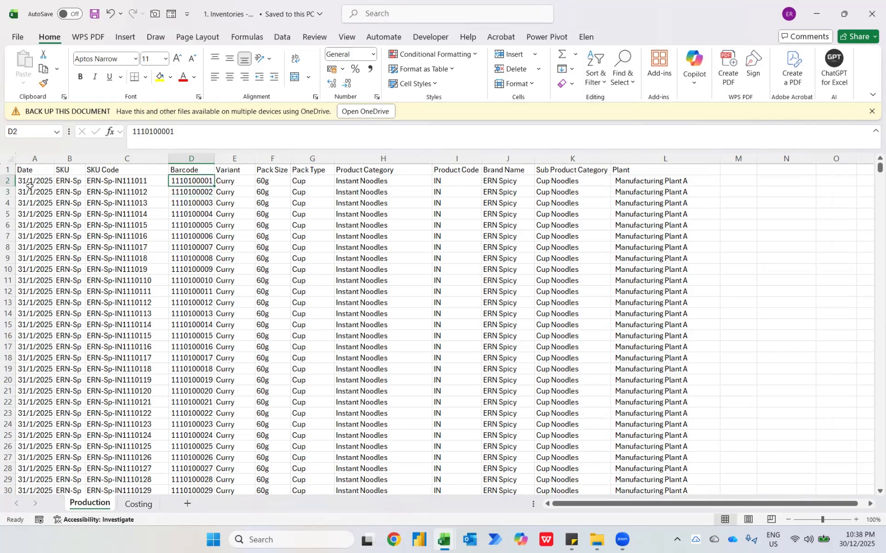
key(Down)
key(Down)
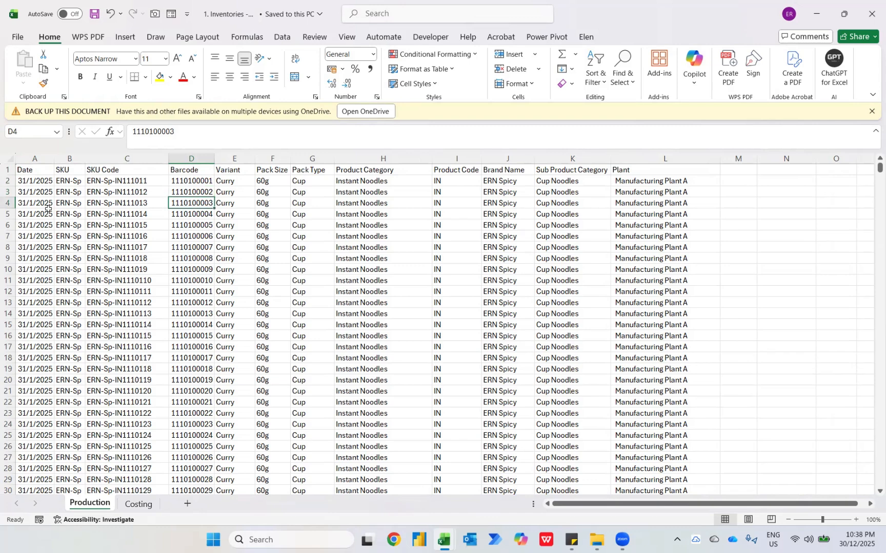
key(ctrl+Down)
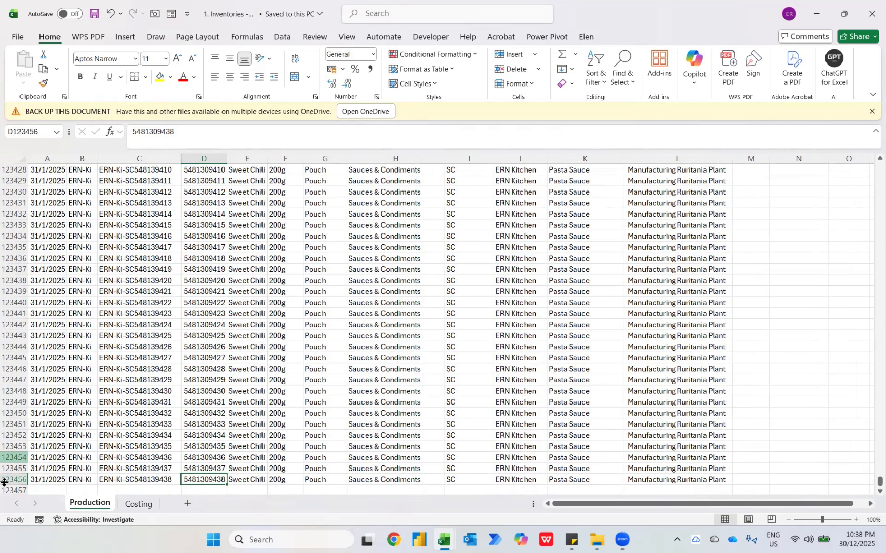
key(ctrl+Up)
Examine the Production sheet's remaining columns from Variant and Pack Size through to Plant in the first record
key(Right)
key(Right)
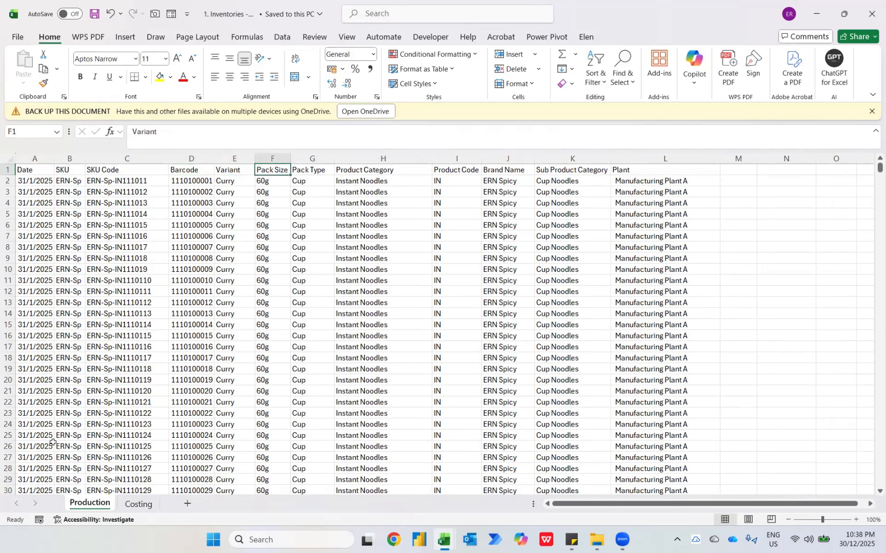
key(Down)
key(Left)
key(Right)
key(Right)
key(Right)
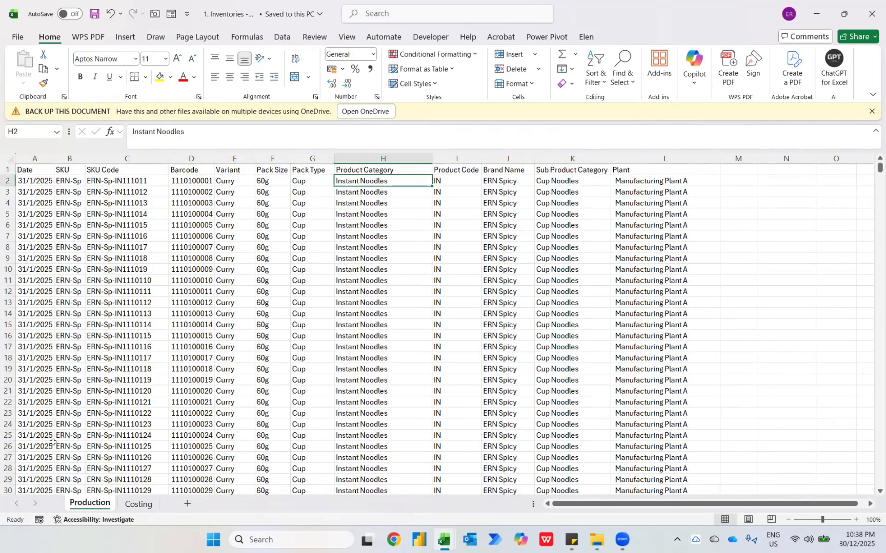
key(Left)
key(Left)
key(Right)
key(Right)
key(Right)
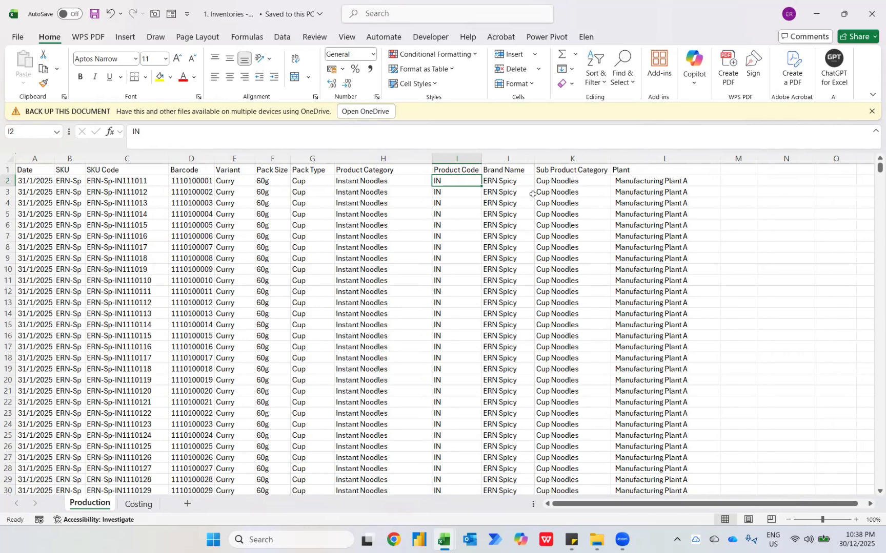
key(Right)
key(Right)
key(Right)
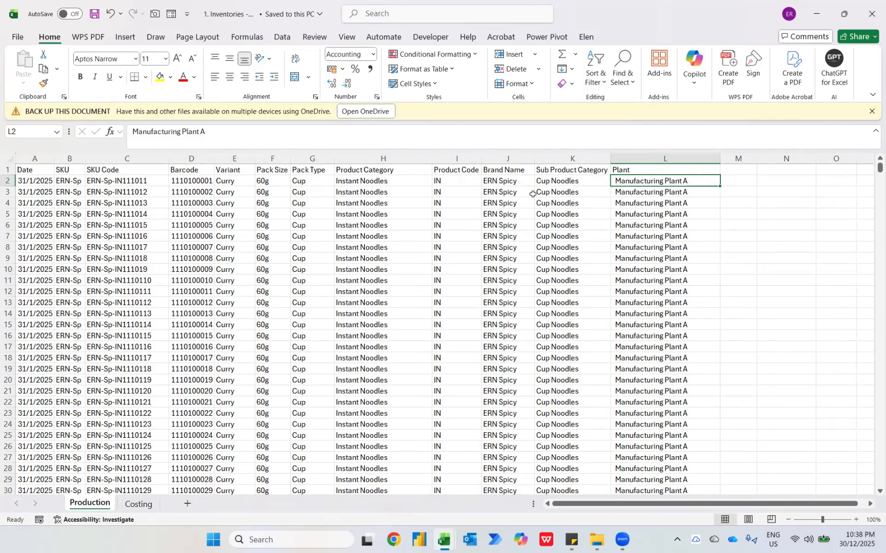
List the distinct entries of the Plant and Product Category columns on the Production sheet without changing any cell
key(alt+Down)
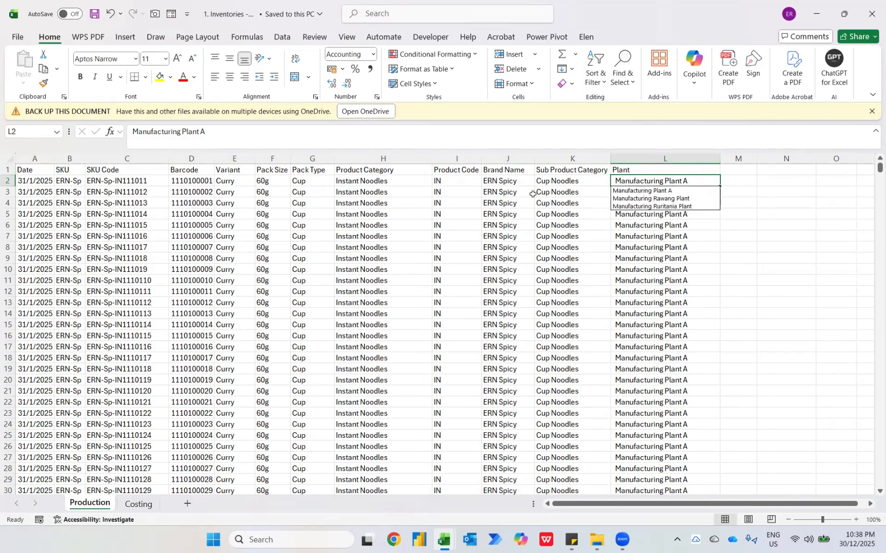
key(Escape)
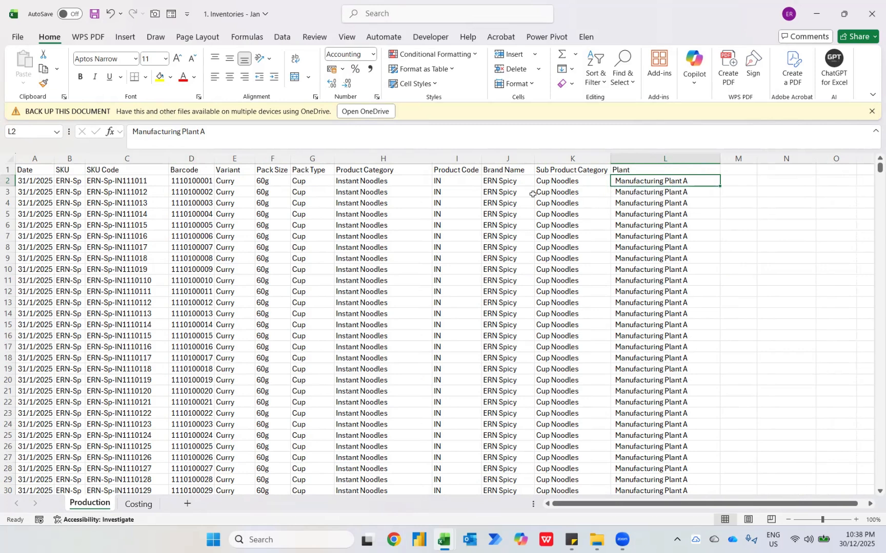
key(Left)
key(Left)
key(Left)
key(Left)
key(alt+Down)
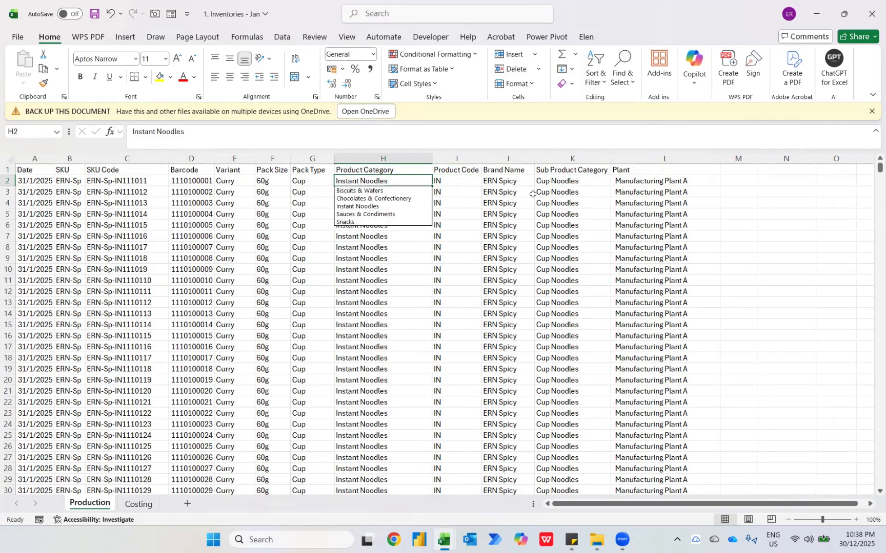
key(Escape)
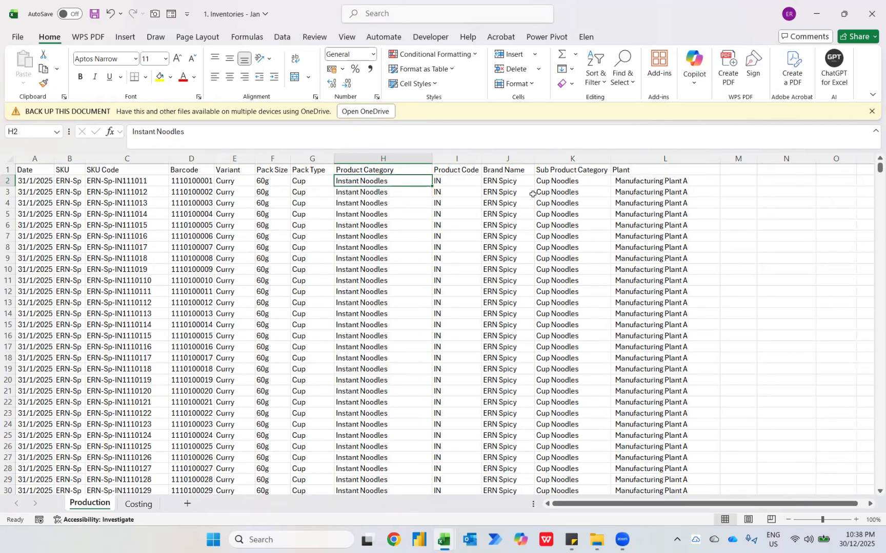
In the Book1 notes sheet, enter "total cost" in cell A3 and "total rev" in cell A2
key(alt+Tab)
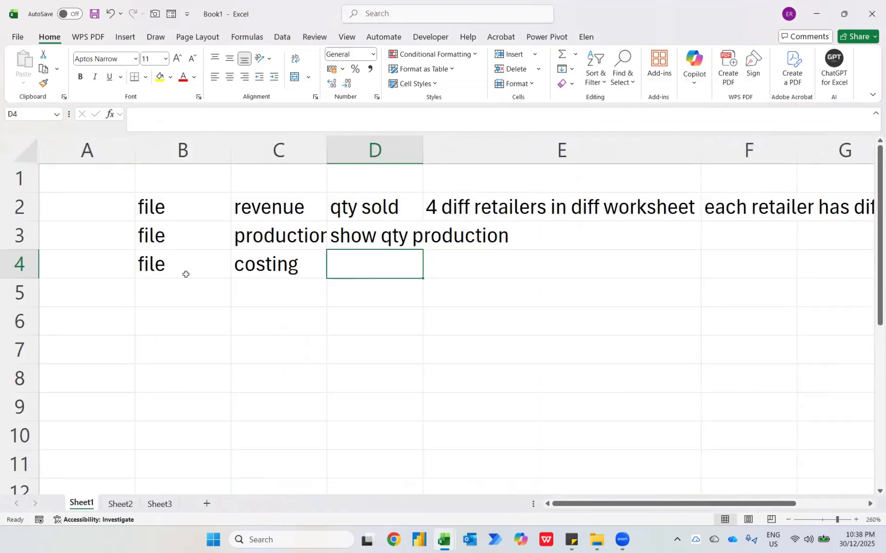
key(Home)
key(Up)
text(total cost)
key(Up)
text(to)
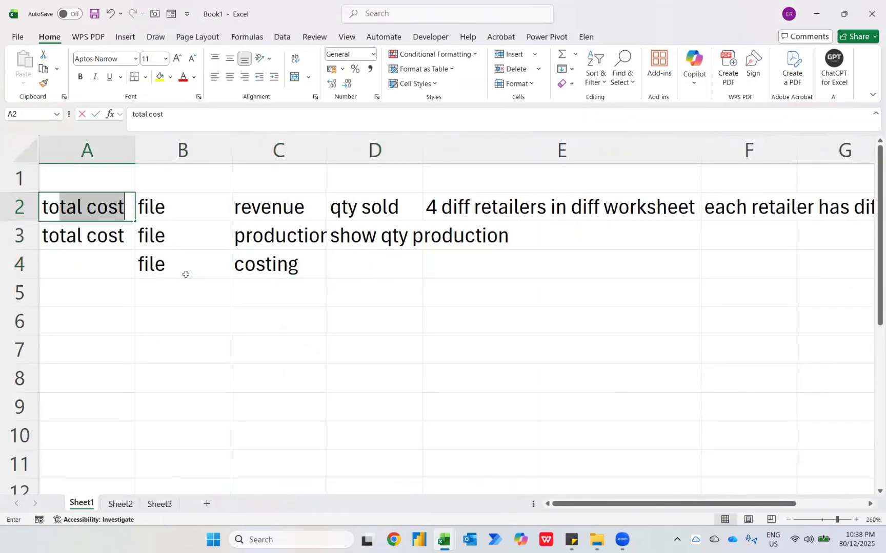
text(tal rev)
key(Return)
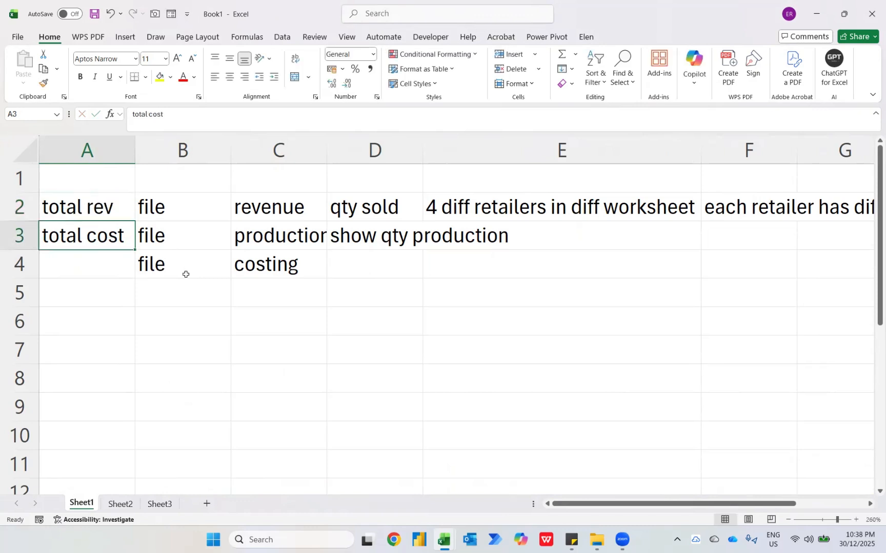
Glance at the Costing sheet in the Inventories - Jan workbook and enter "remaining inventories" in cell B6 of Book1
key(alt+Tab)
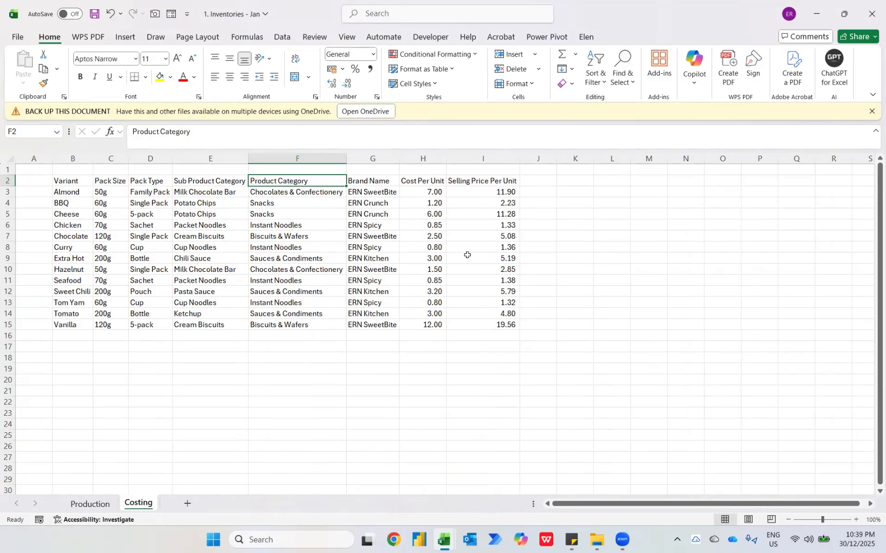
key(alt+Tab)
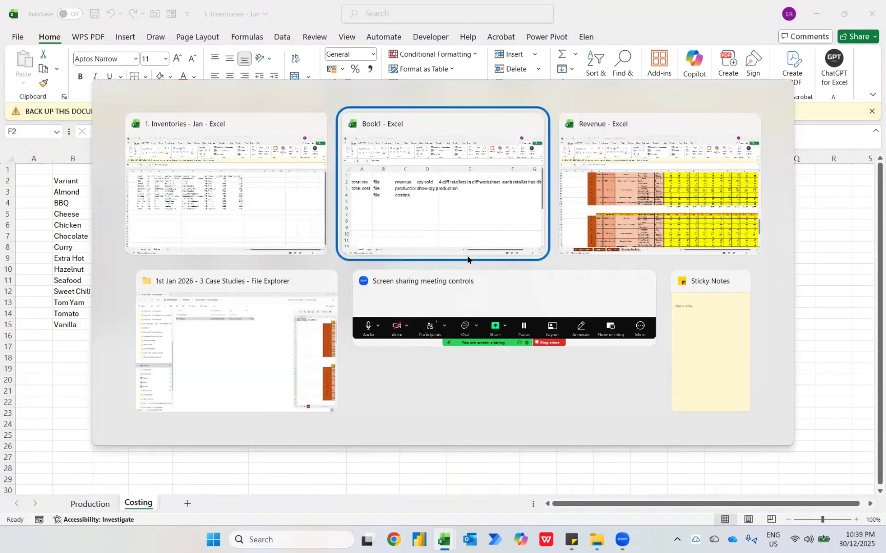
key(Down)
key(Right)
key(Down)
text(remain)
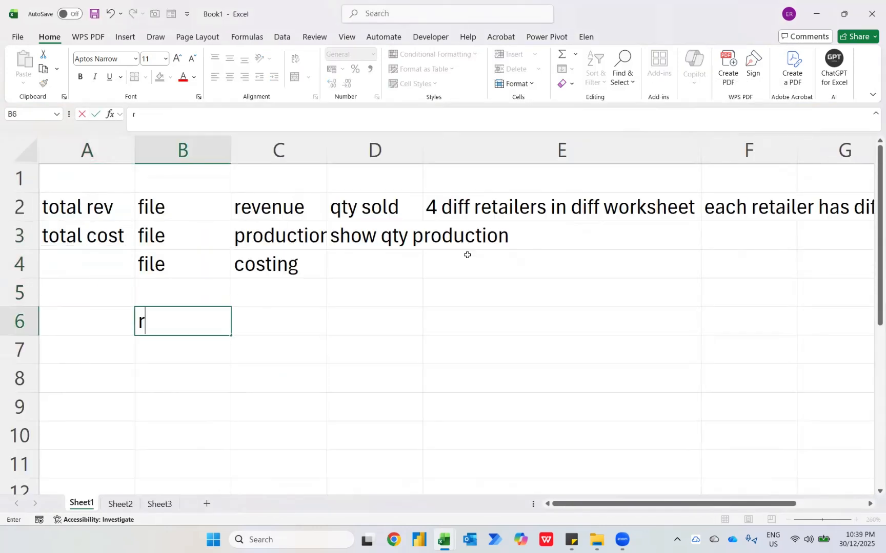
text(inventories)
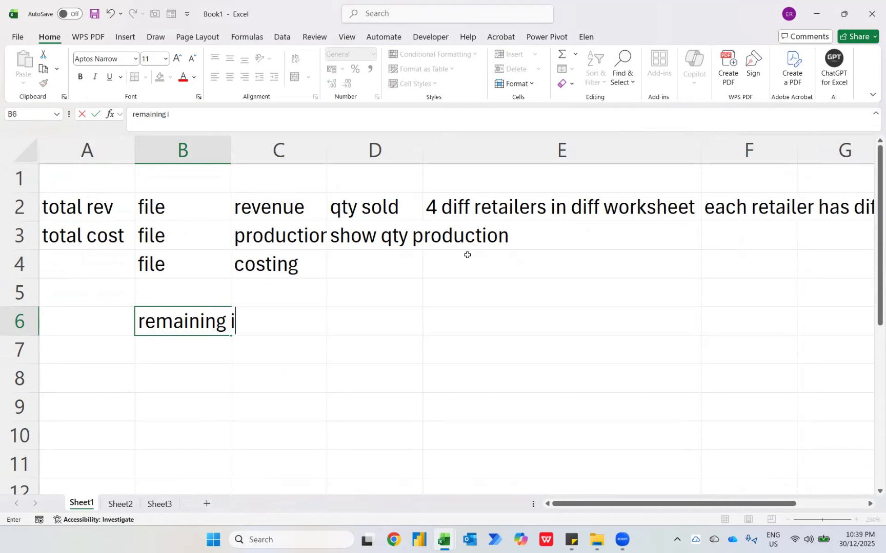
key(Return)
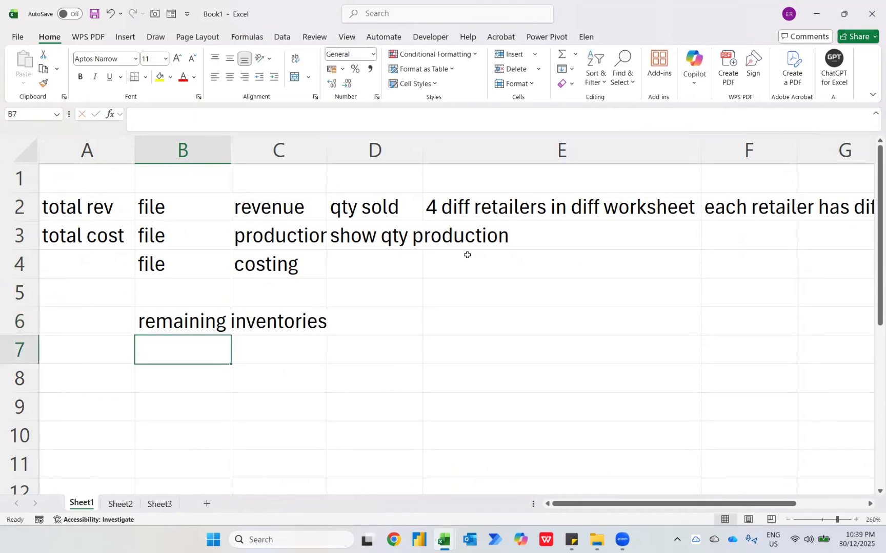
Review the Book1 notes on total revenue, total cost and remaining inventories without editing any cell
key(Up)
key(Up)
key(Left)
key(Up)
key(Up)
key(Up)
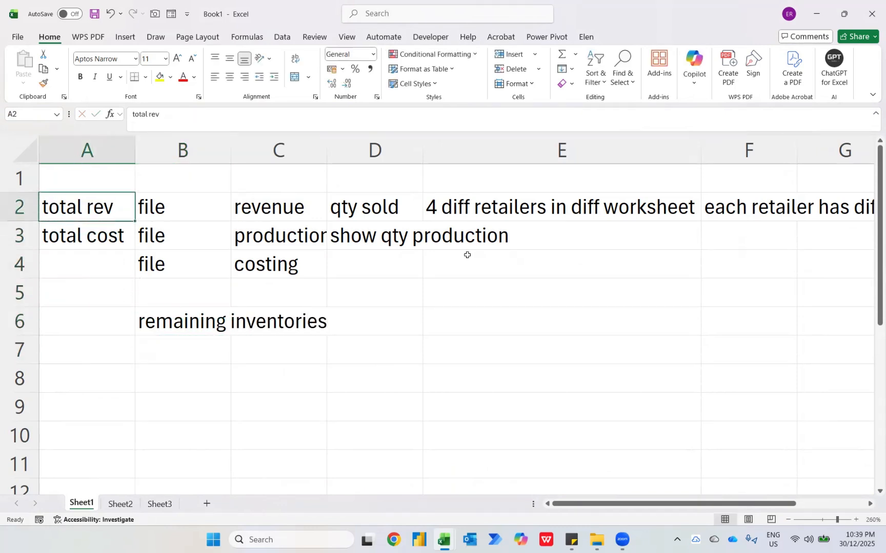
key(Down)
key(Down)
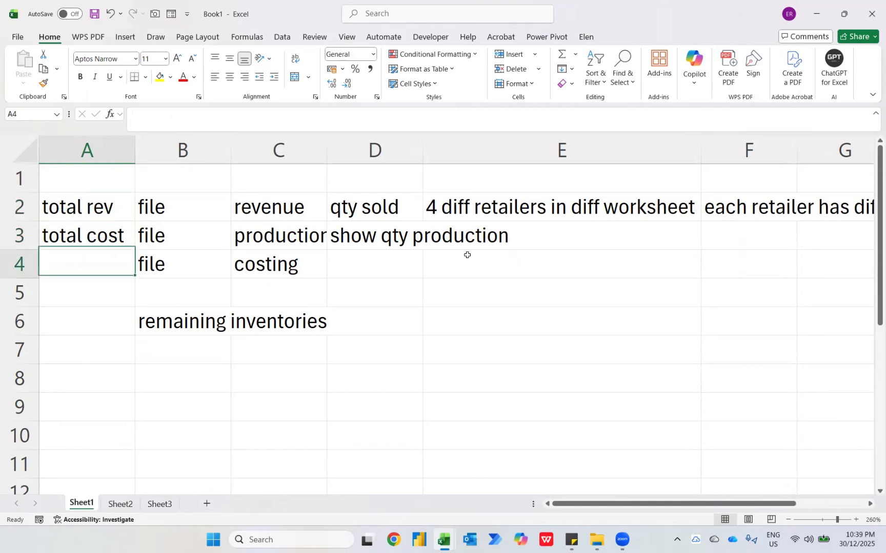
key(Down)
key(Right)
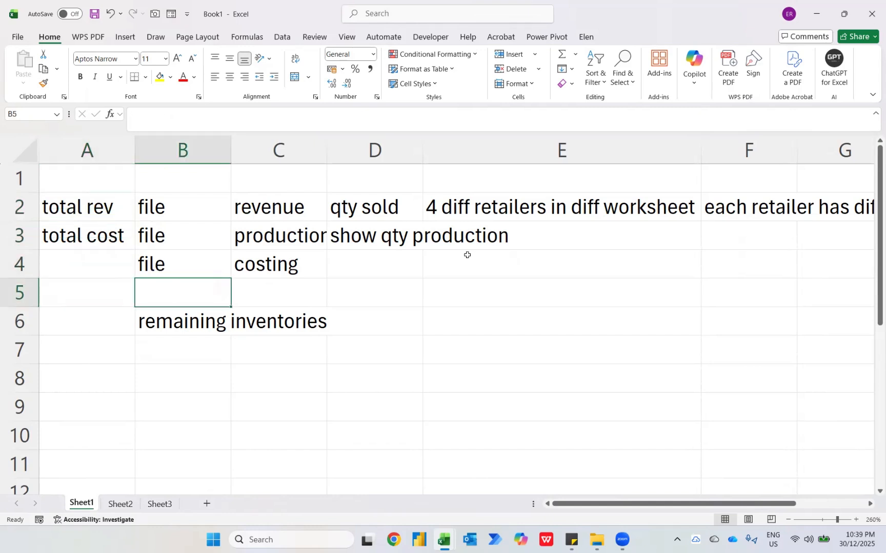
key(Down)
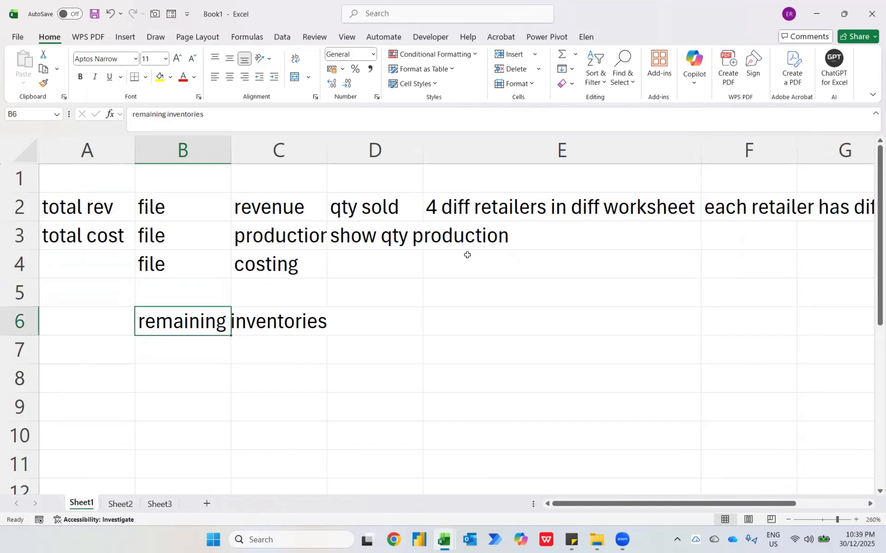
In a new blank Power BI Desktop report, open the DailyBazaar sheet of Revenue from the 1st Jan 2026 - 3 Case Studies folder for transformation
click(415, 541)
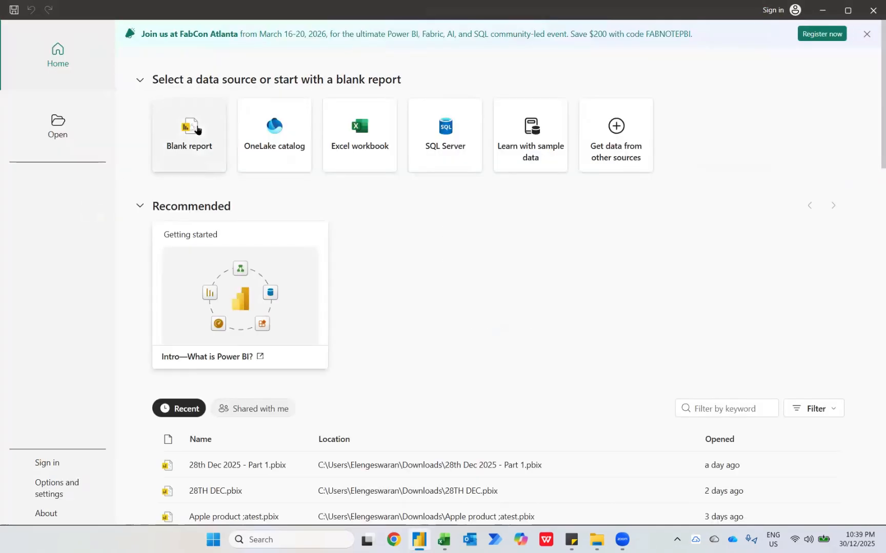
click(198, 129)
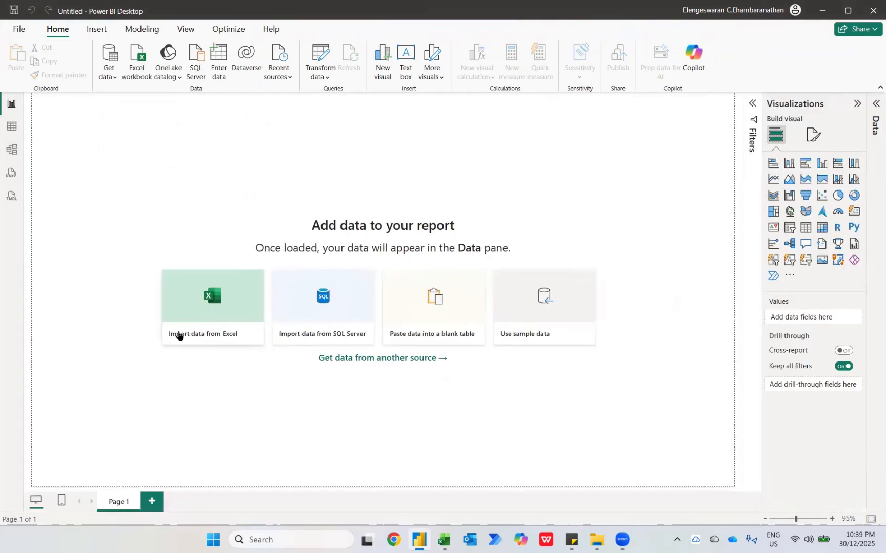
click(206, 337)
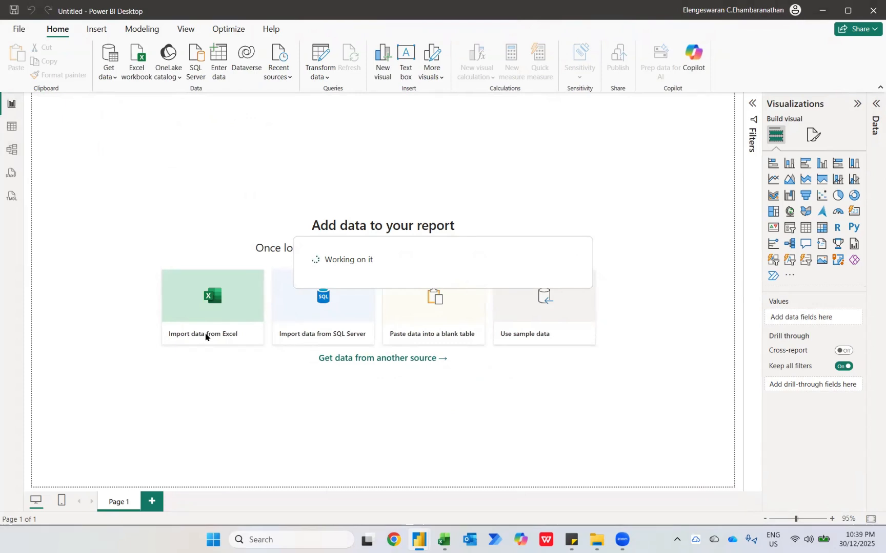
mouse_move(444, 539)
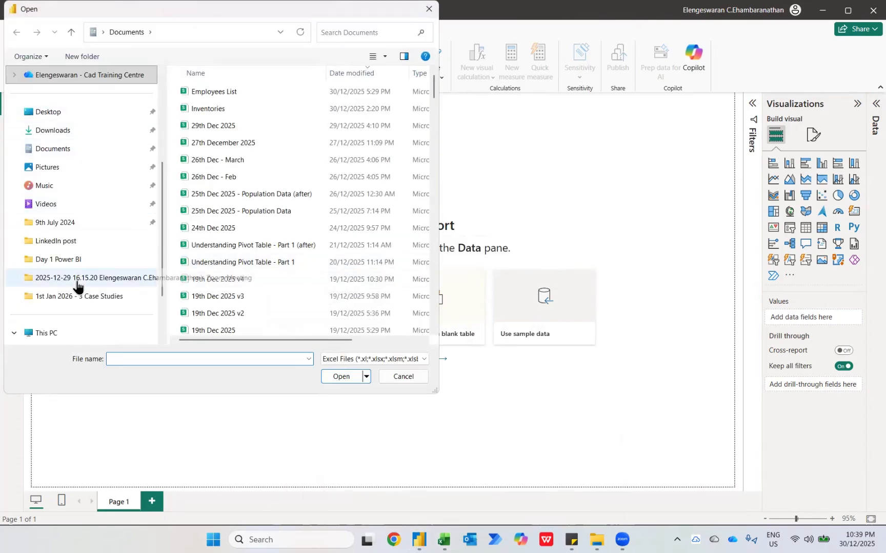
click(65, 299)
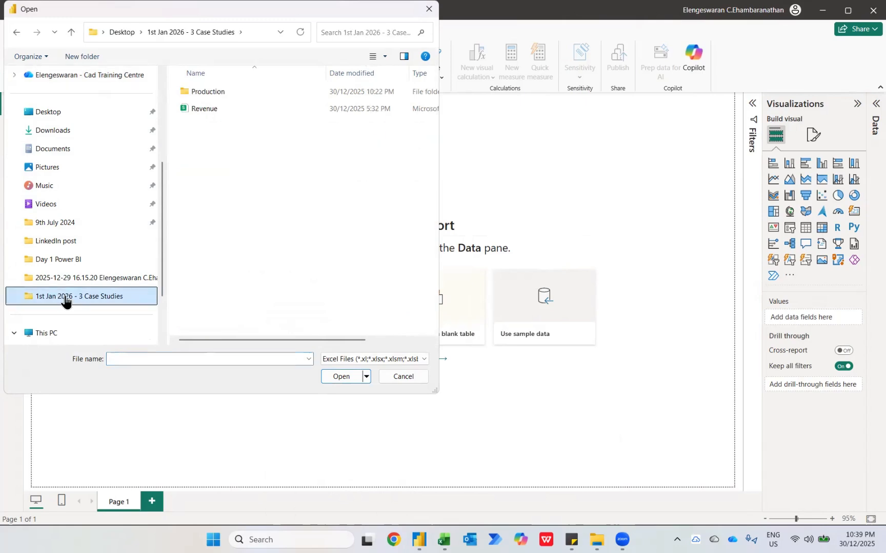
click(208, 109)
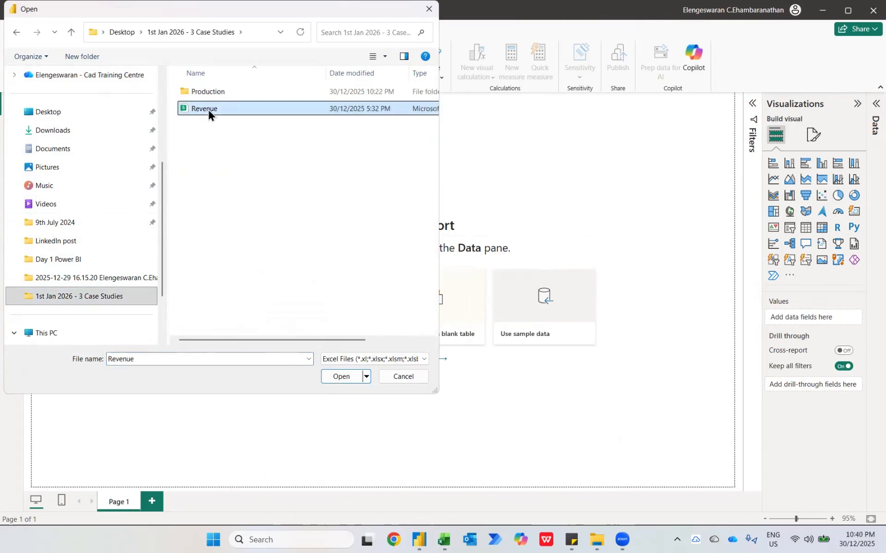
click(341, 375)
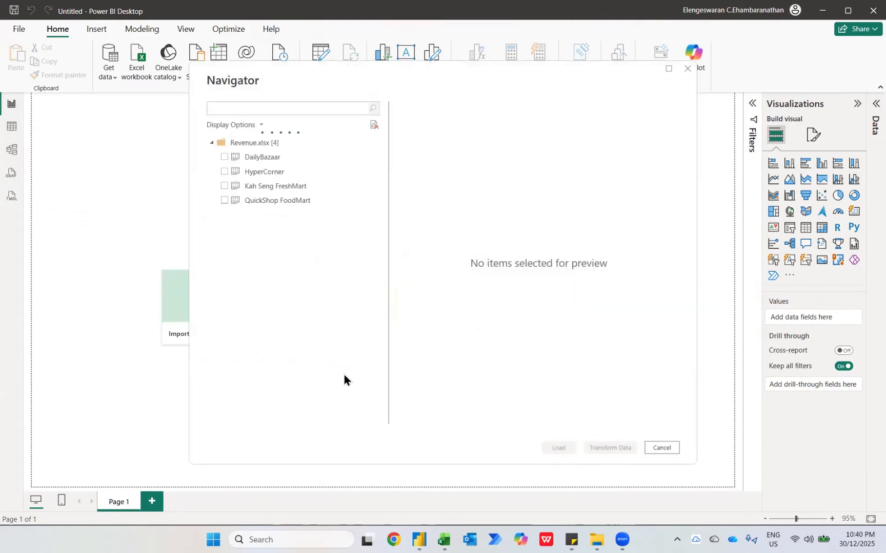
click(226, 157)
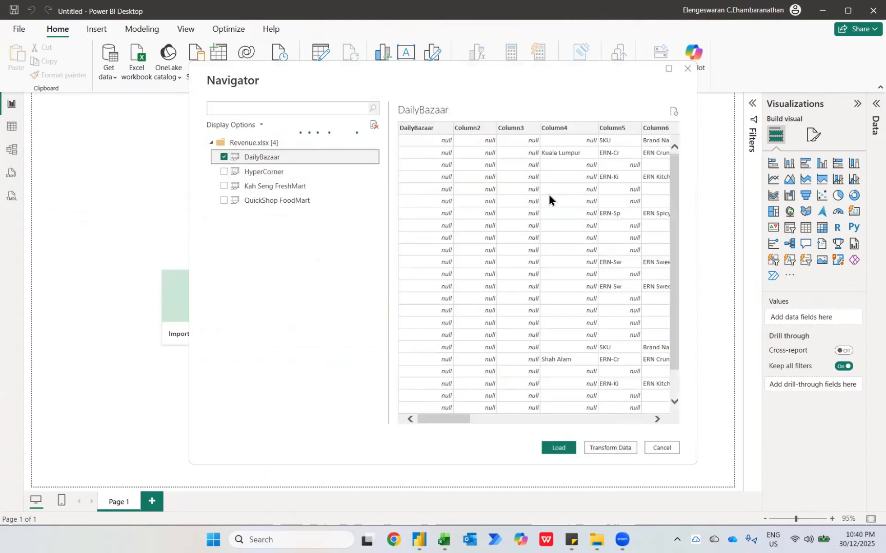
click(614, 447)
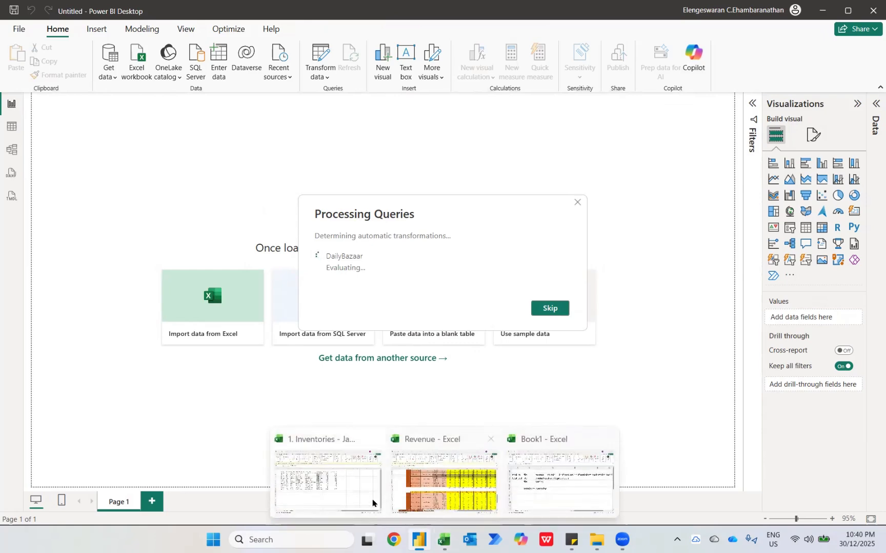
Look over the Production sheet of the Inventories - Jan workbook and return to the Power Query Editor
click(339, 493)
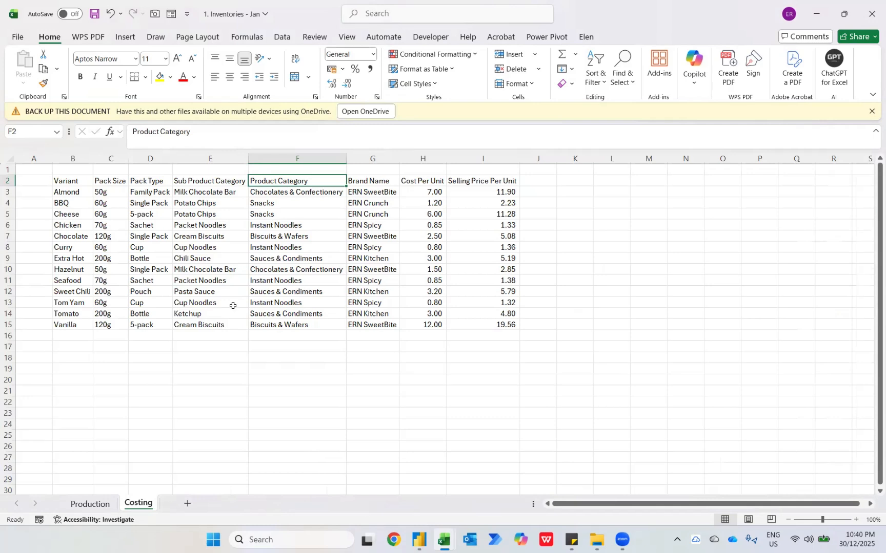
click(101, 503)
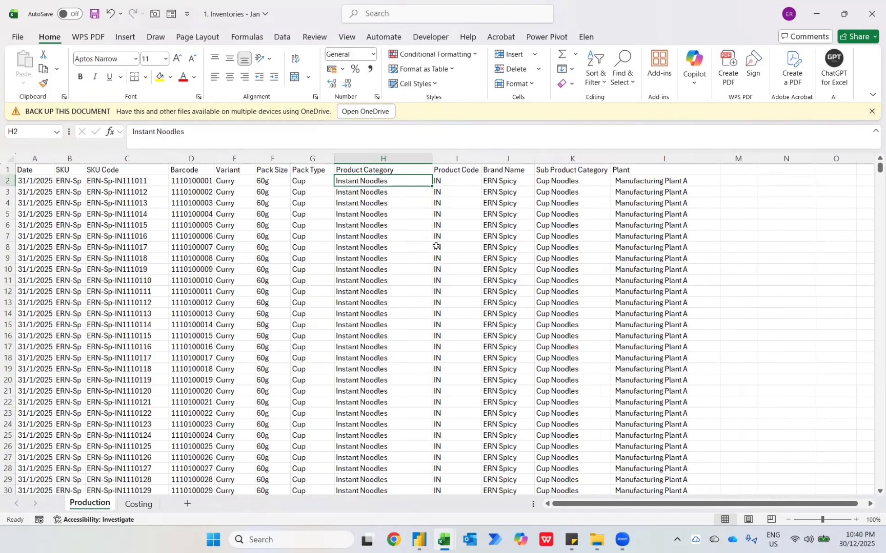
key(alt+Tab)
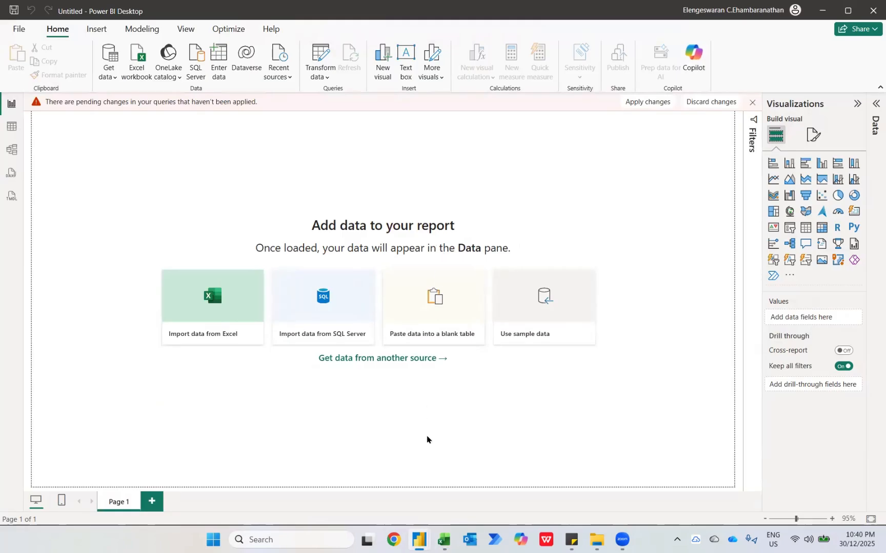
mouse_move(420, 541)
click(471, 496)
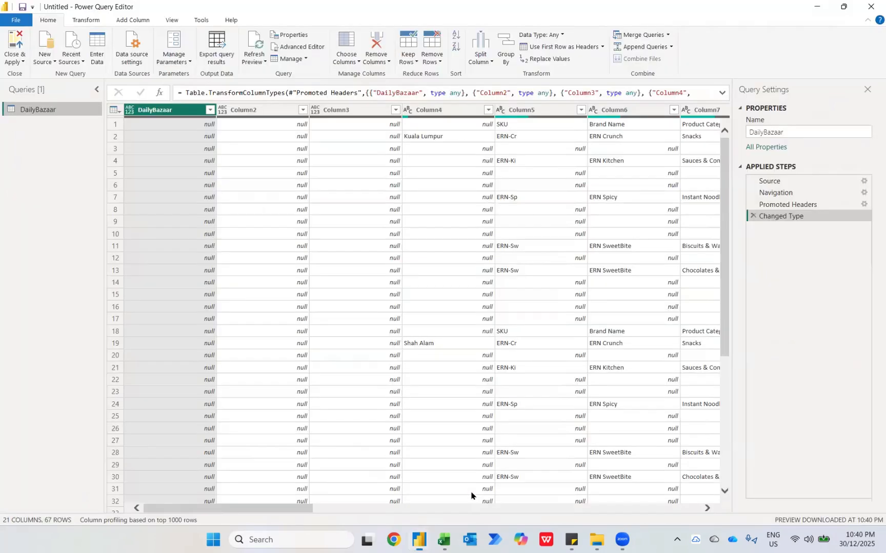
Delete the Changed Type, Promoted Headers and Navigation steps from the DailyBazaar query, leaving only Source
click(751, 216)
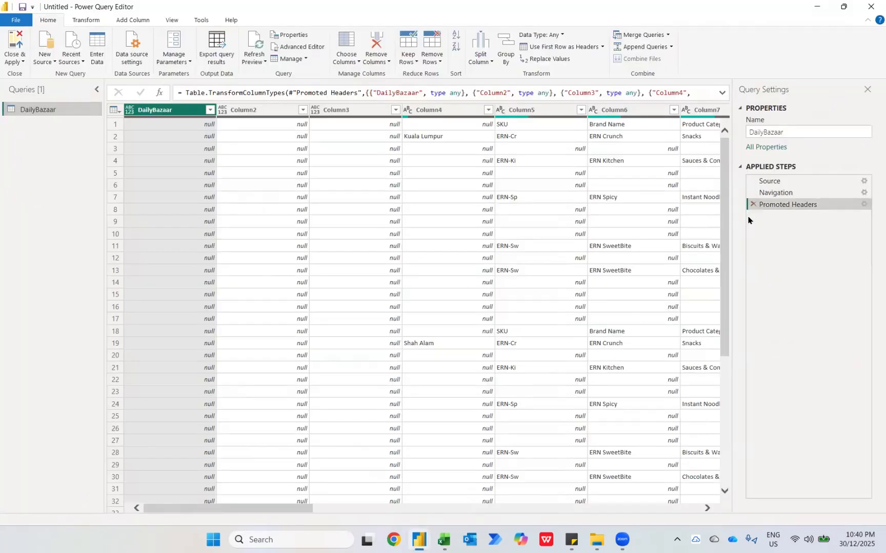
click(753, 204)
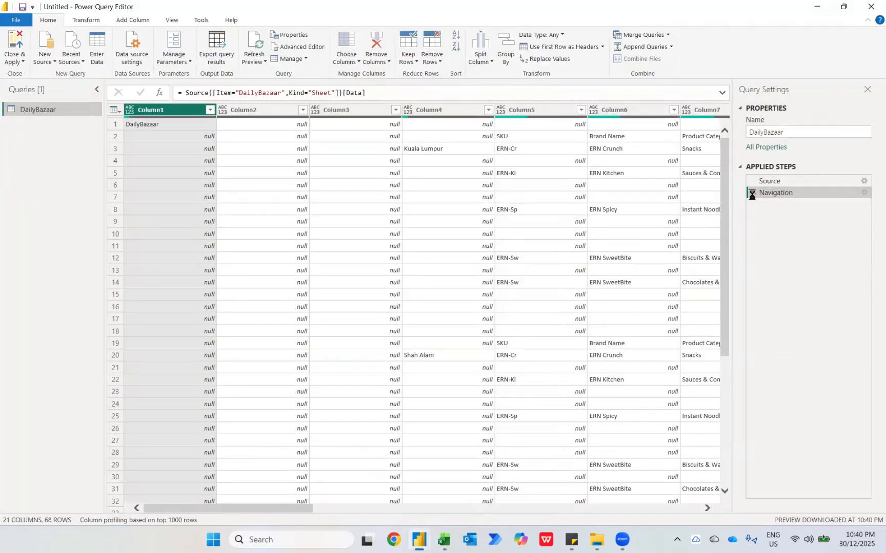
click(751, 193)
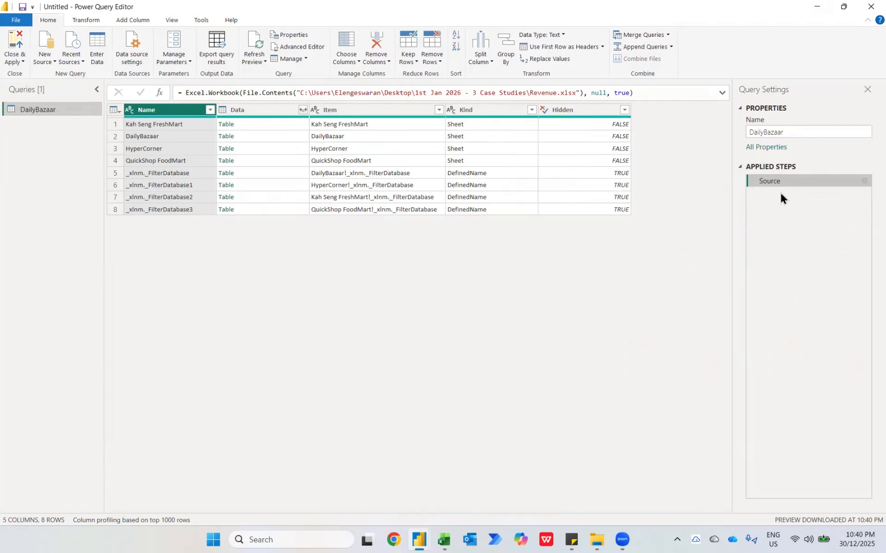
Filter the Kind column to keep only the Sheet rows, excluding DefinedName
click(531, 110)
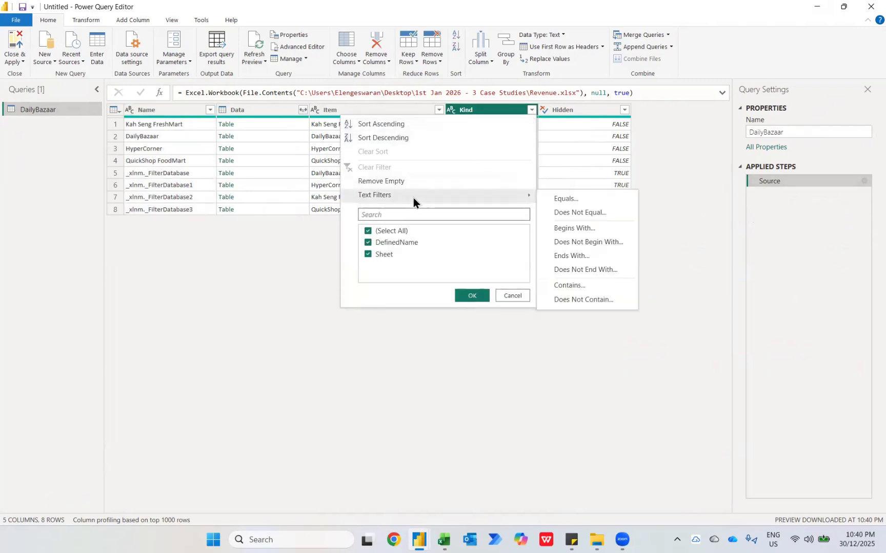
click(368, 256)
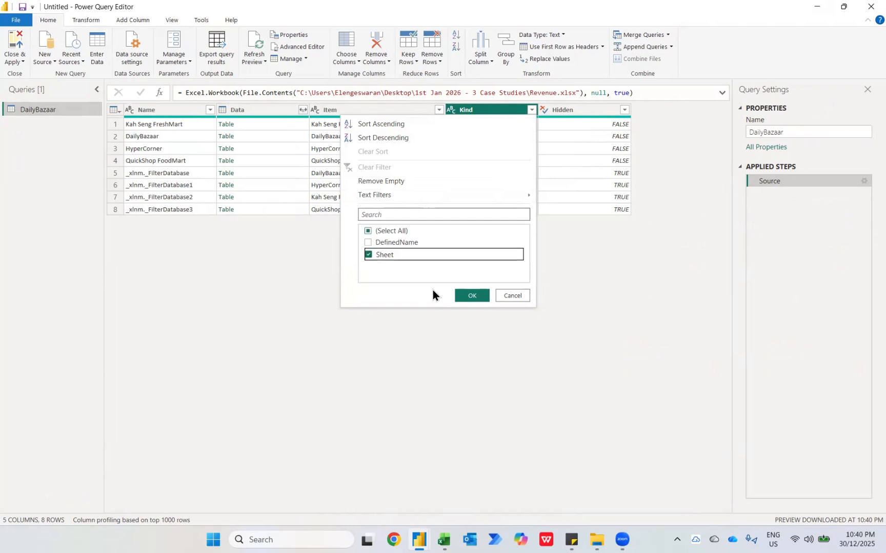
click(457, 299)
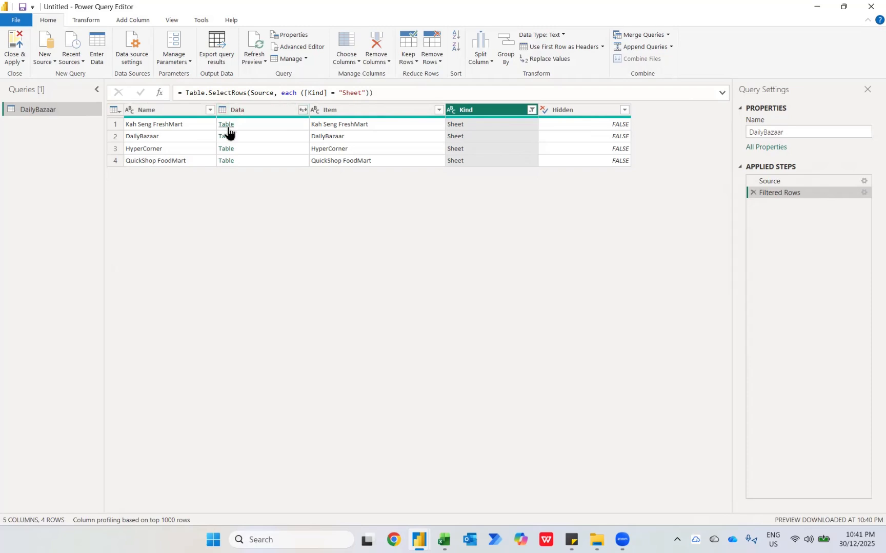
Expand all columns of the Data column with the original column name as prefix and remove the Name column
click(303, 110)
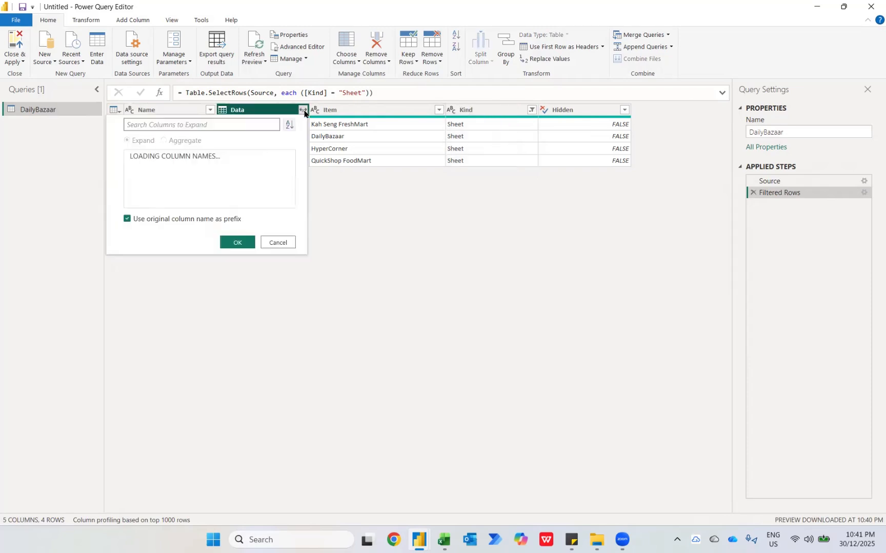
click(230, 400)
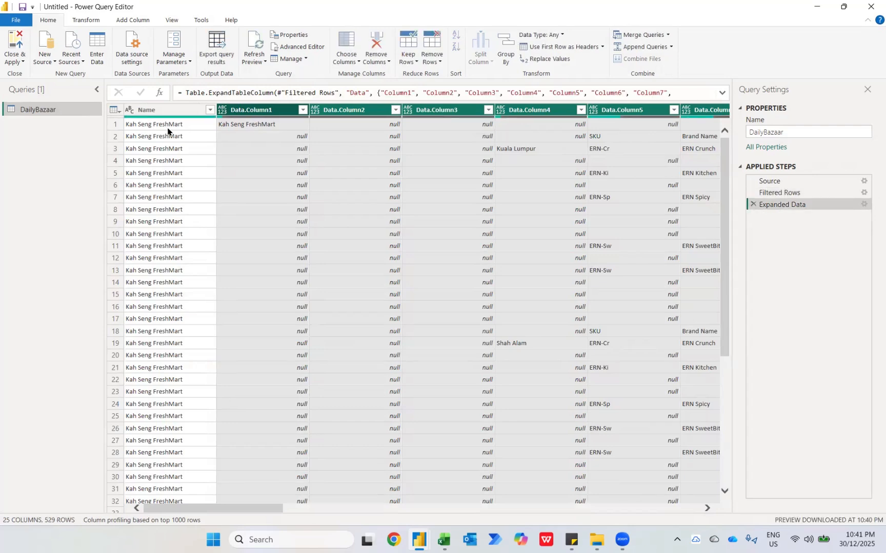
click(156, 109)
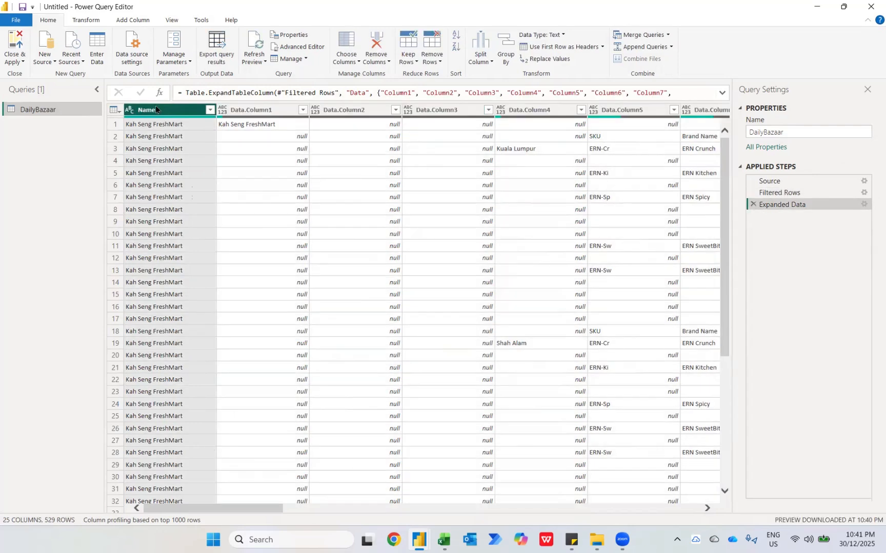
key(Delete)
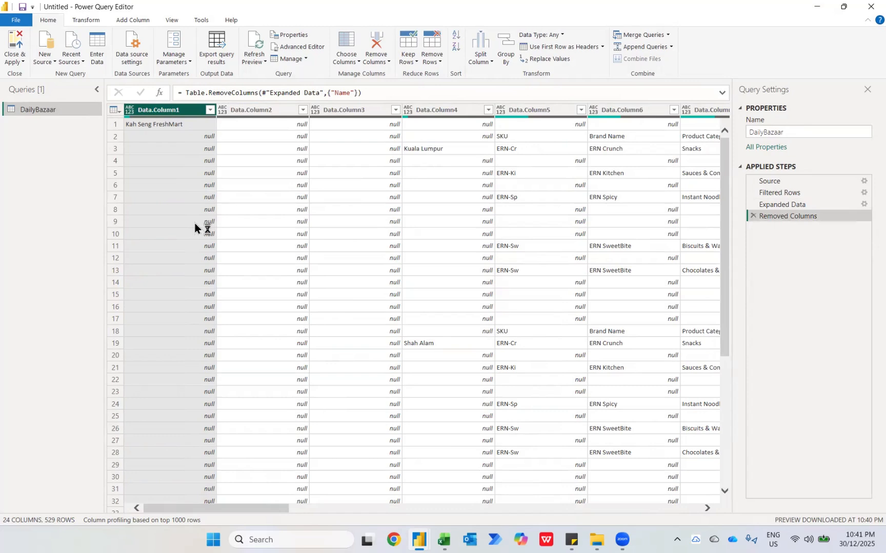
Remove the Item, Kind and Hidden columns from the DailyBazaar query
scroll(313, 232, right, 10)
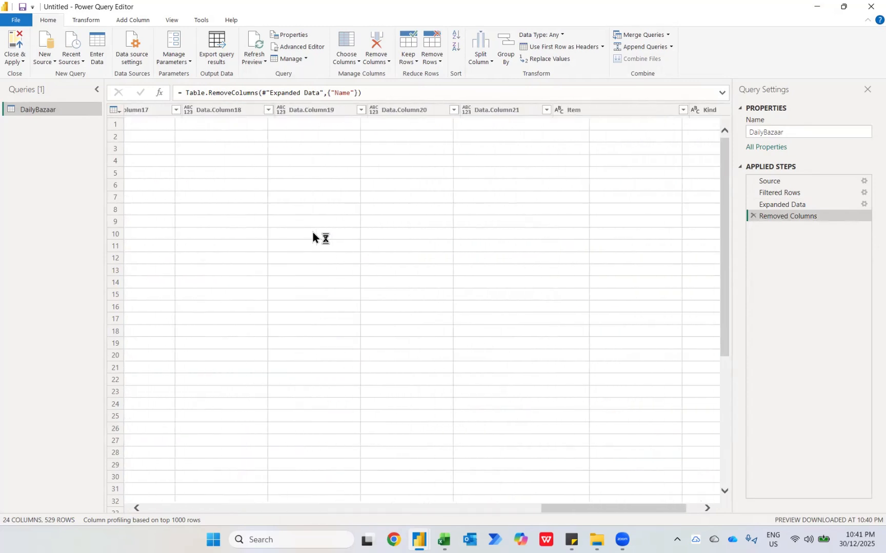
scroll(313, 232, right, 2)
click(454, 110)
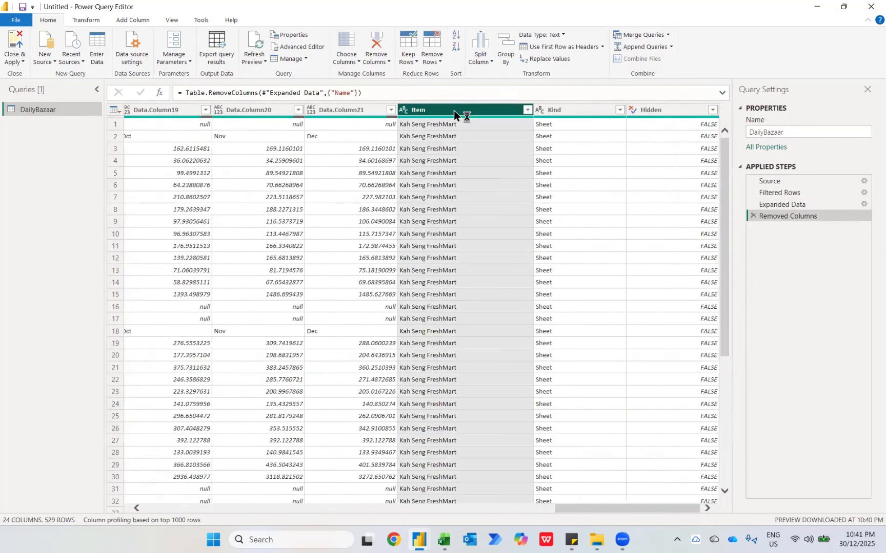
key(shift+Right)
key(shift+Right)
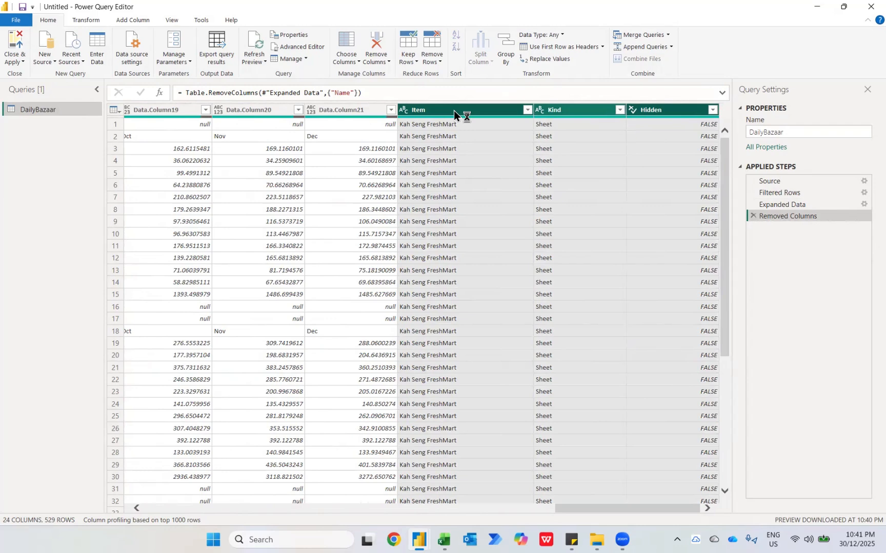
key(Delete)
Remove the empty Data.Column2 and Data.Column3 columns
scroll(386, 239, left, 10)
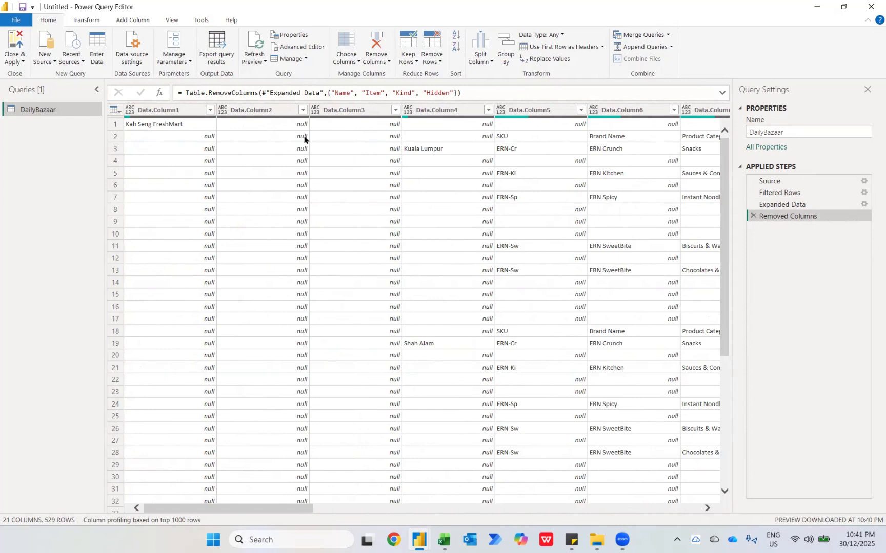
click(277, 113)
key(shift+Right)
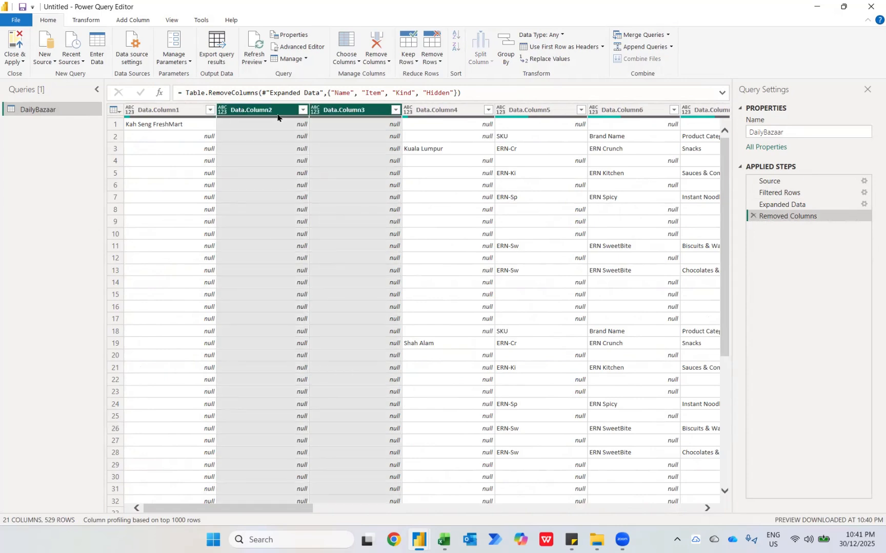
key(Delete)
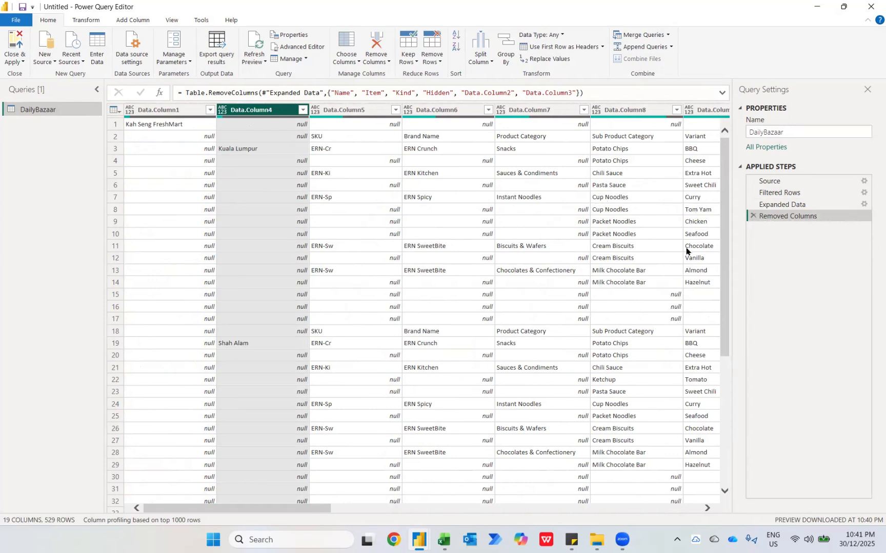
Fill down Data.Column1, Data.Column4, Data.Column5, Data.Column6 and Data.Column7, and check the distinct retailer values in Data.Column1
click(191, 110)
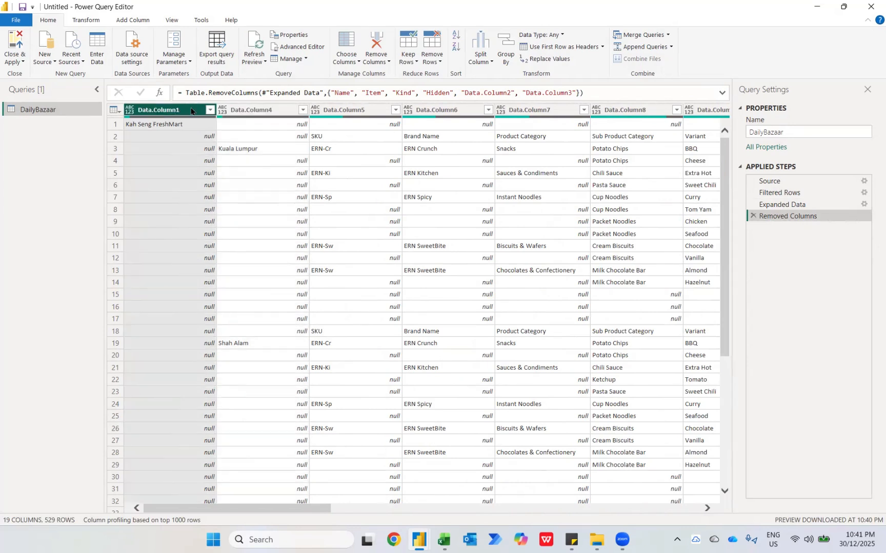
key(shift+Right)
key(shift+Right)
key(shift+Right)
key(shift+Right)
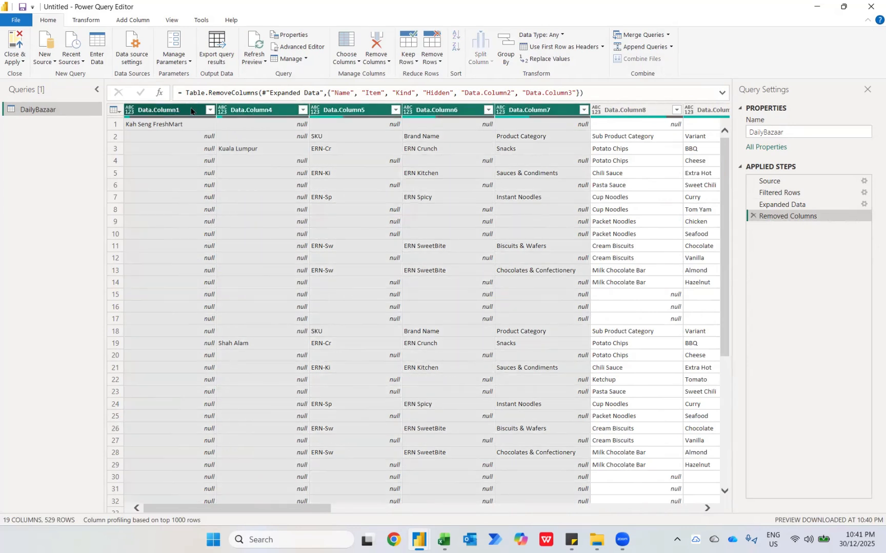
right_click(192, 111)
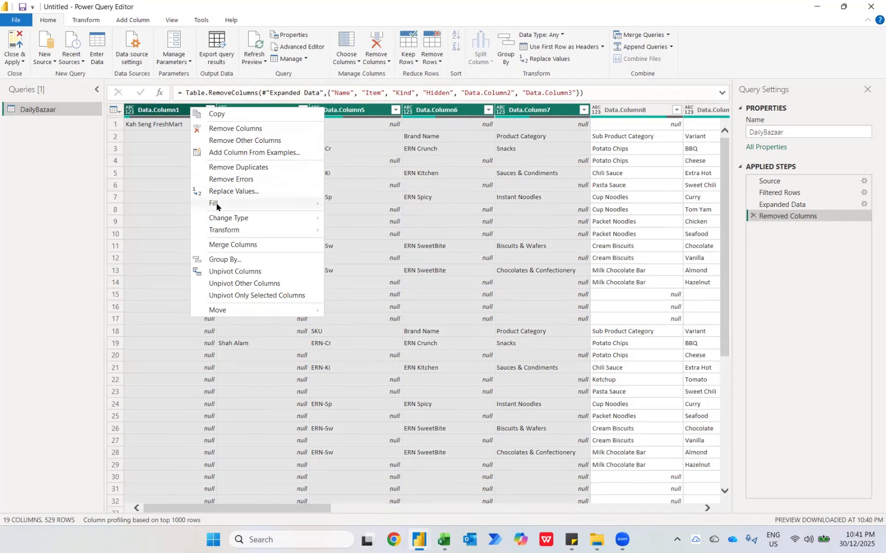
mouse_move(301, 204)
click(347, 204)
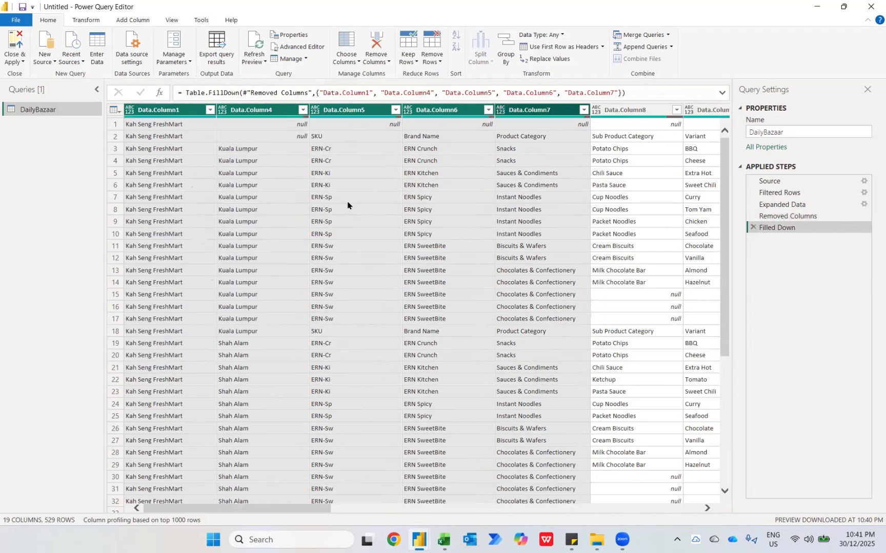
click(211, 110)
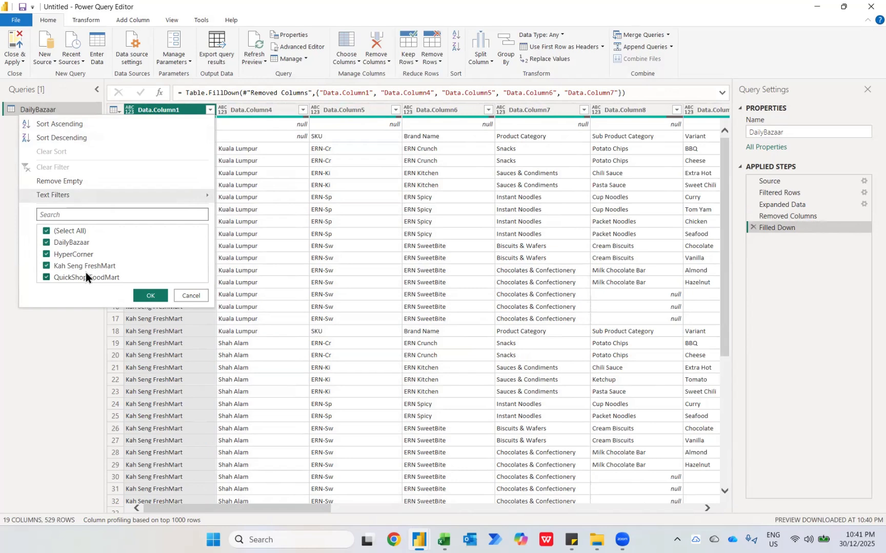
key(Escape)
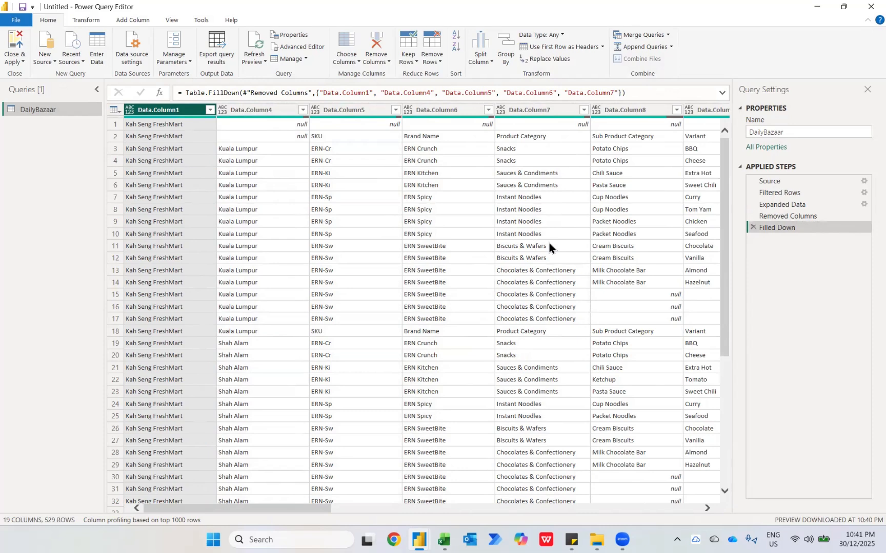
Filter the null rows out of Data.Column8, which holds the sub product categories
scroll(549, 243, right, 5)
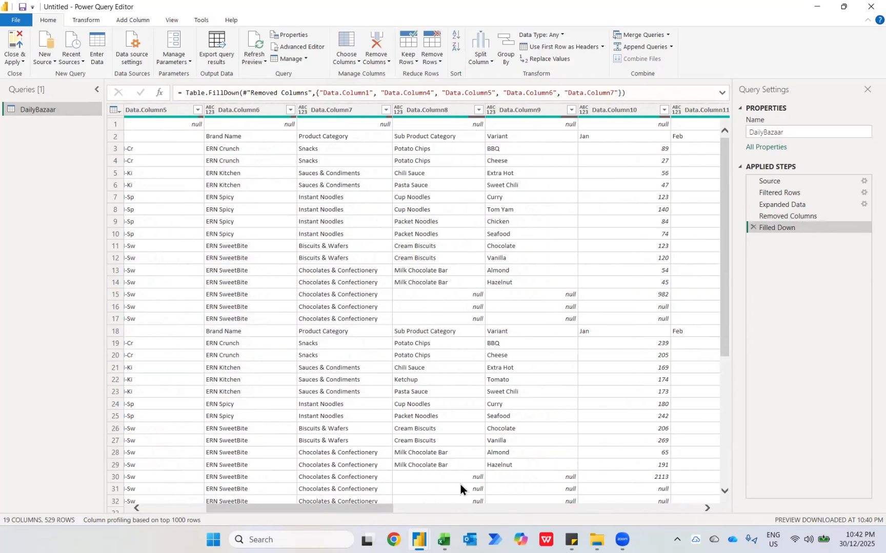
click(479, 110)
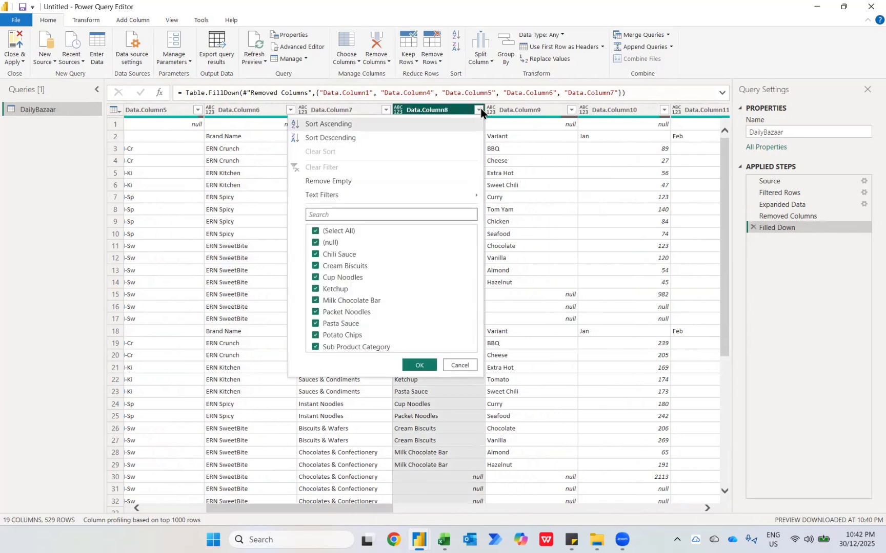
click(332, 245)
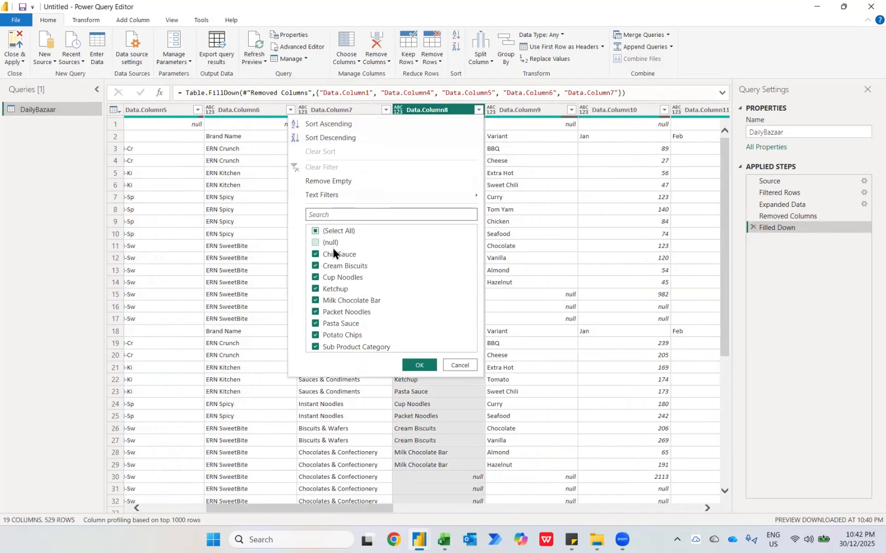
click(413, 365)
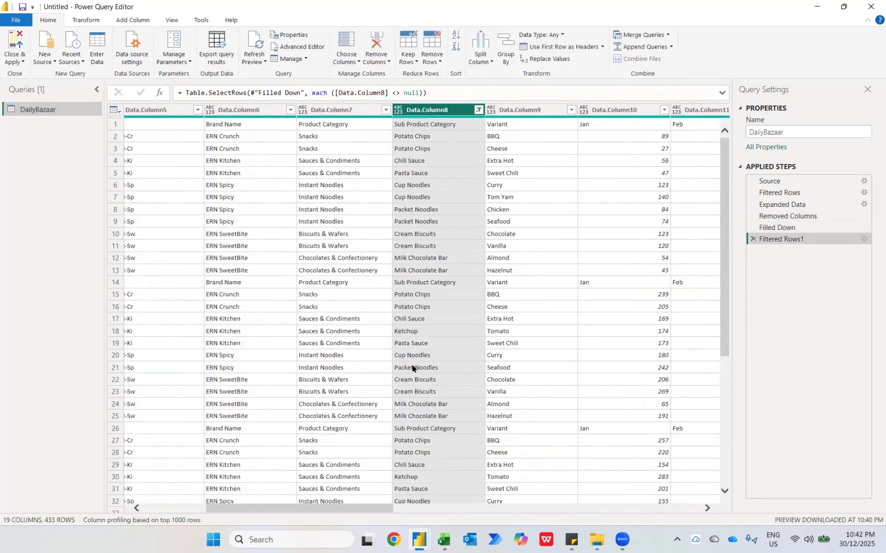
Check the repeated Jan header cells in Data.Column10 and use the first row as the column headers
click(602, 285)
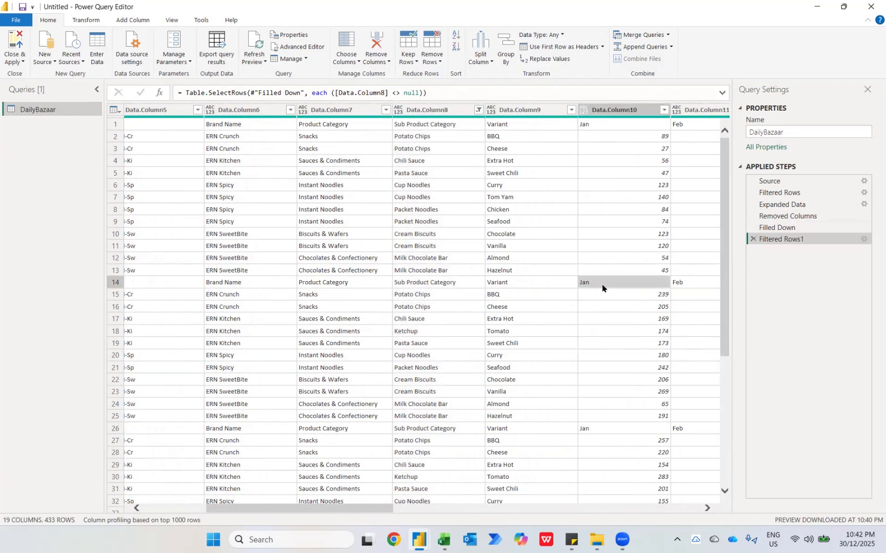
click(601, 430)
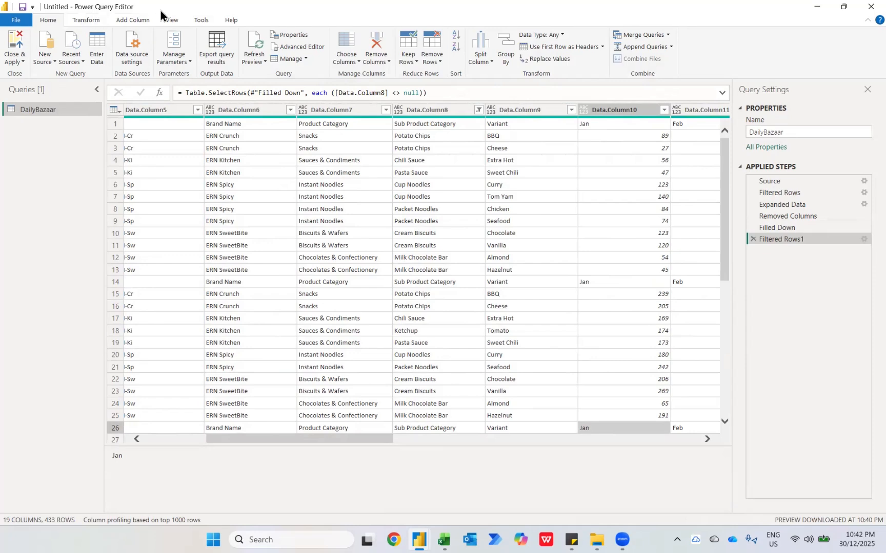
click(96, 22)
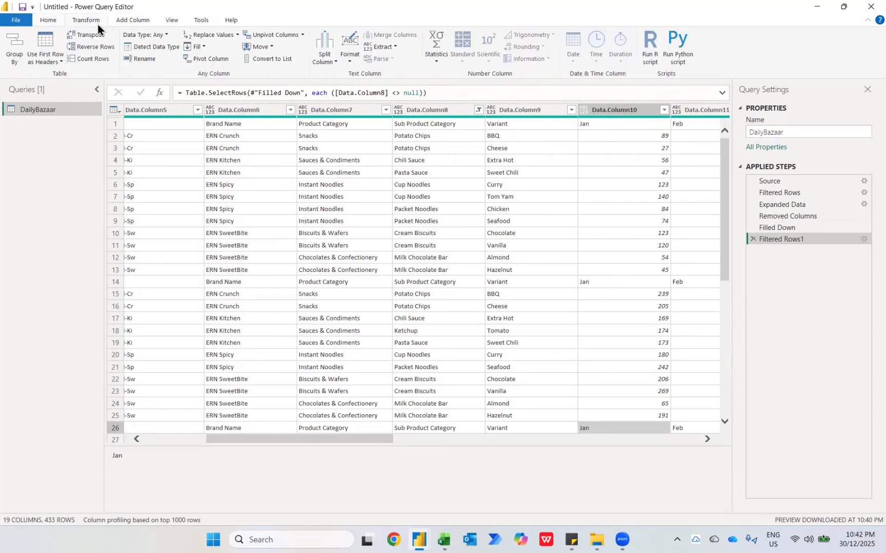
click(44, 47)
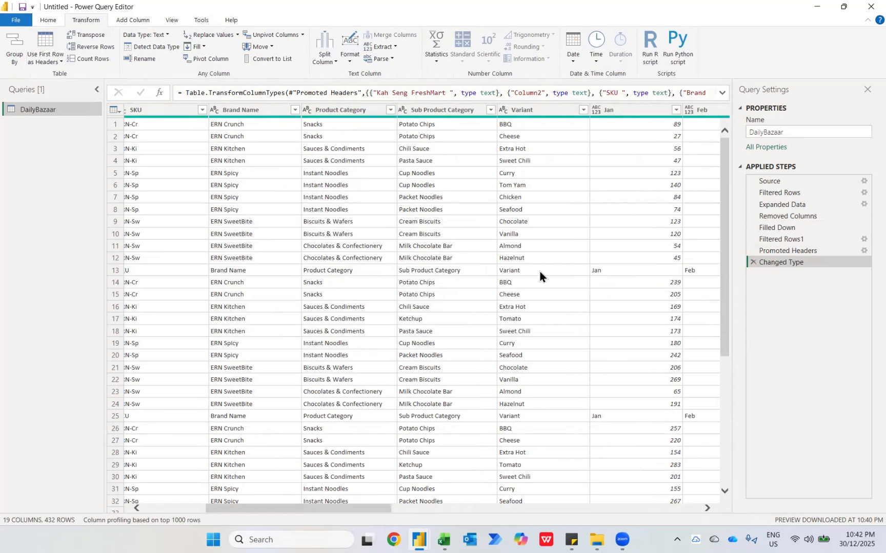
Filter the repeated header rows out of the table by excluding the value Variant from the Variant column
click(675, 110)
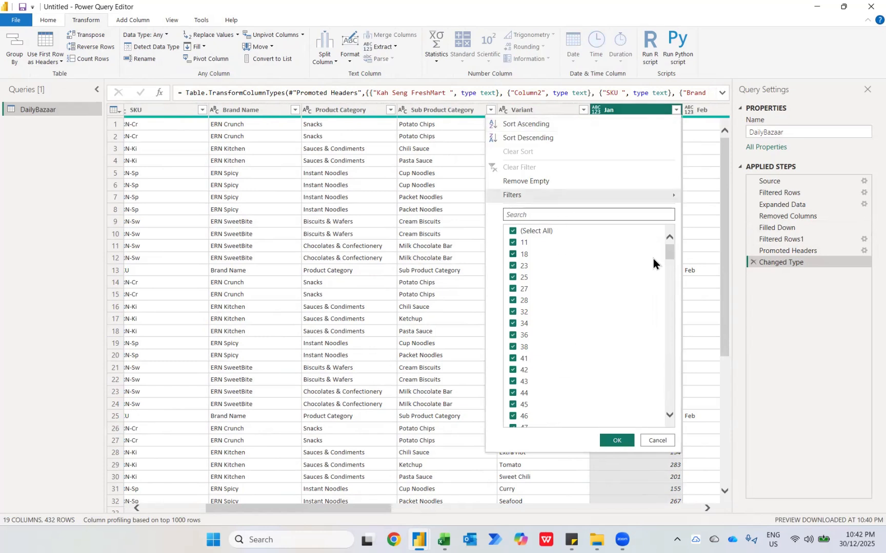
key(Escape)
click(582, 110)
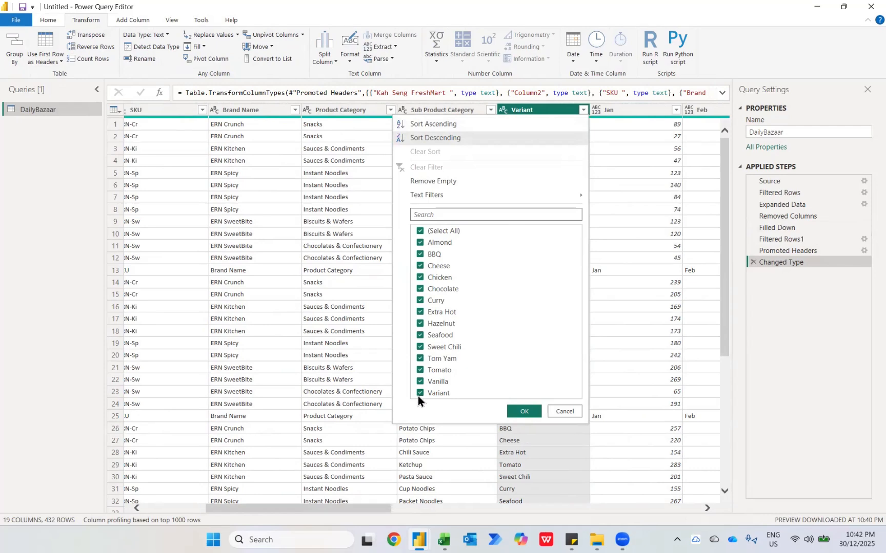
click(418, 395)
click(525, 413)
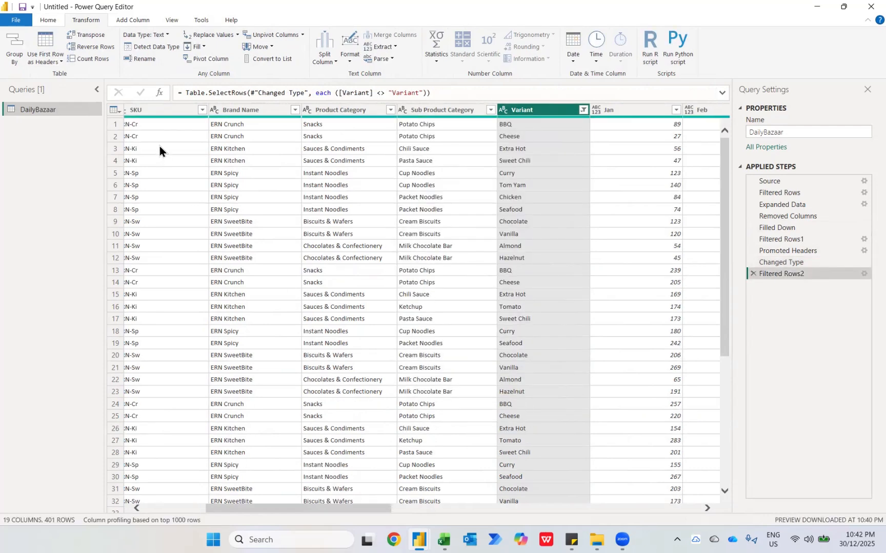
Unpivot all the month columns, keeping the columns from Kah Seng FreshMart through Variant as they are
scroll(257, 204, left, 5)
click(180, 113)
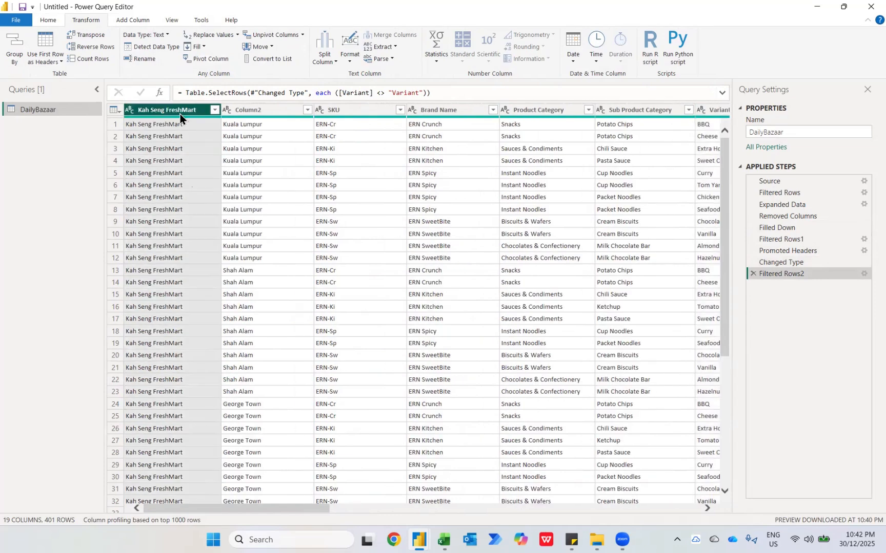
scroll(385, 210, right, 5)
shift+click(532, 111)
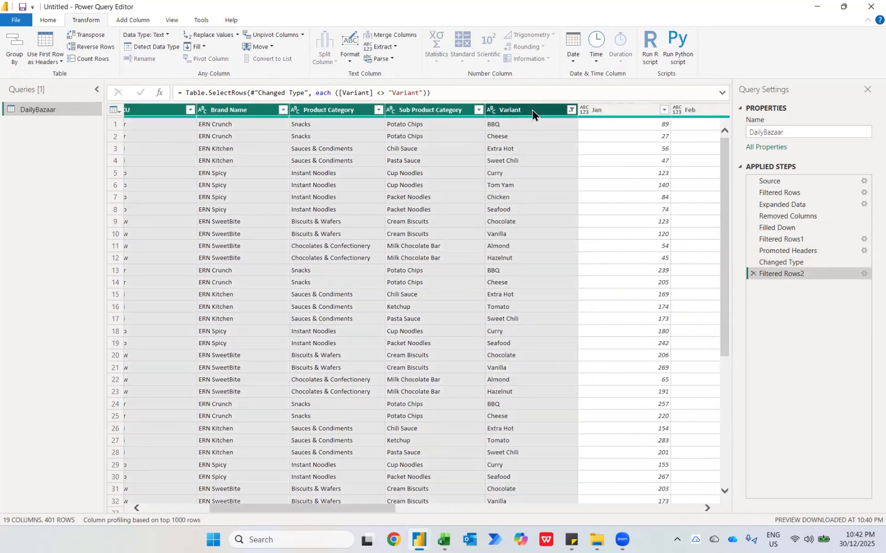
right_click(531, 112)
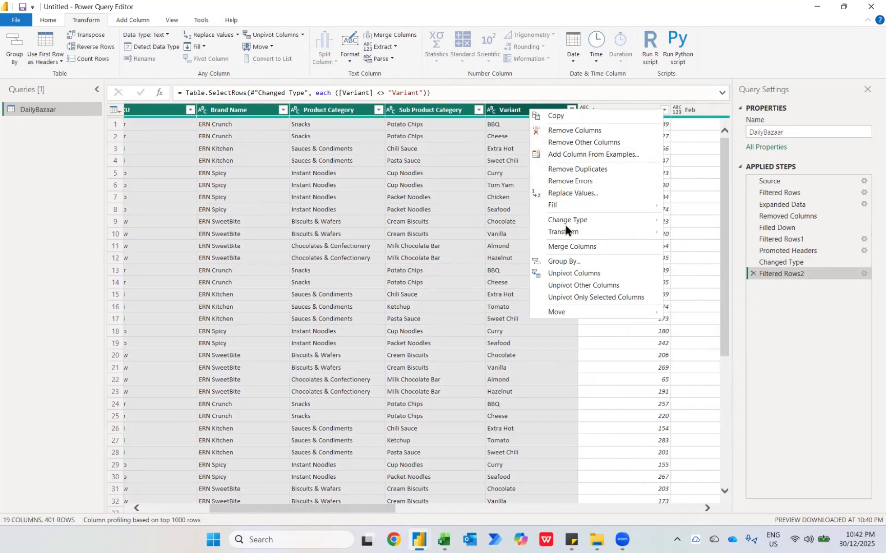
click(569, 286)
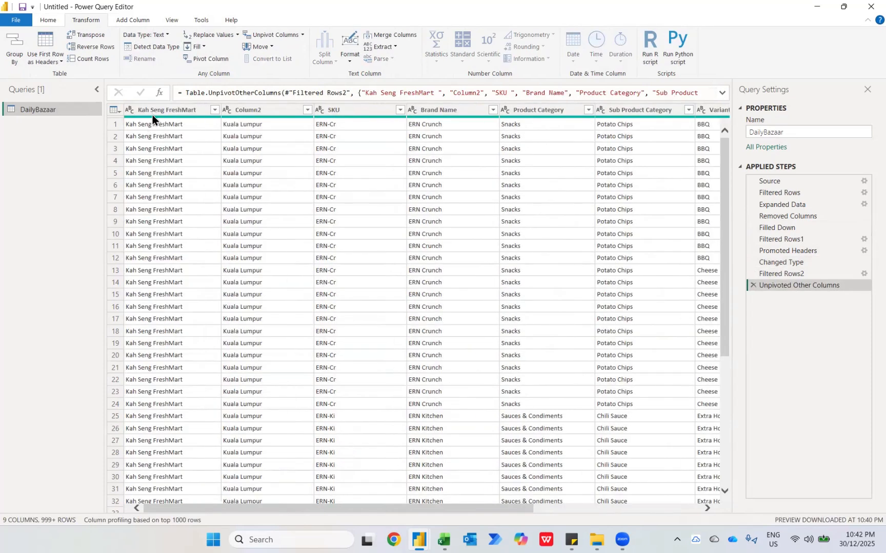
Rename the Kah Seng FreshMart column as Retailers
double_click(156, 112)
text(R)
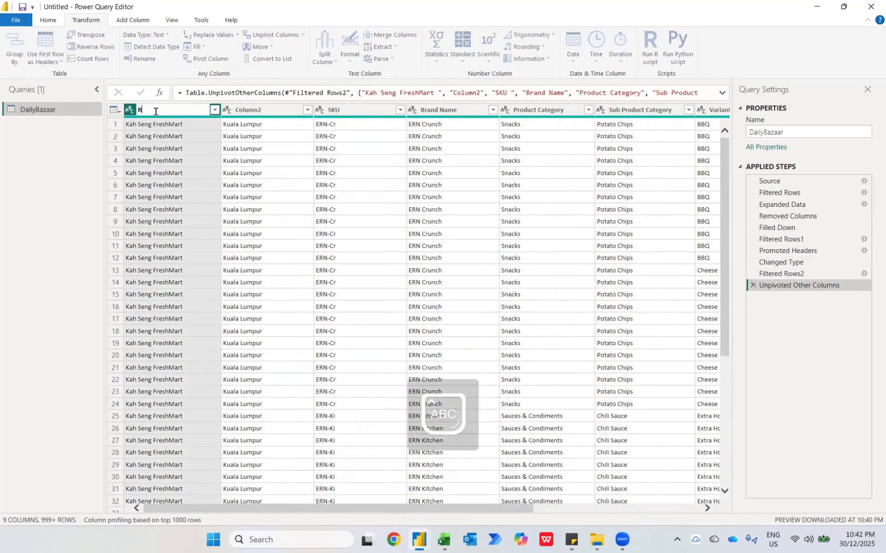
text(etailers)
key(Return)
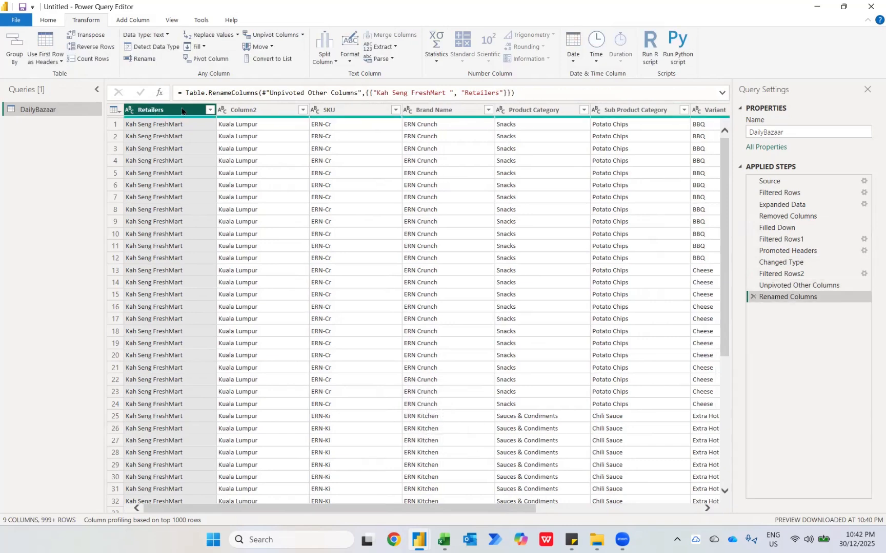
Rename Column2, which holds the cities, as Location
click(248, 112)
double_click(248, 112)
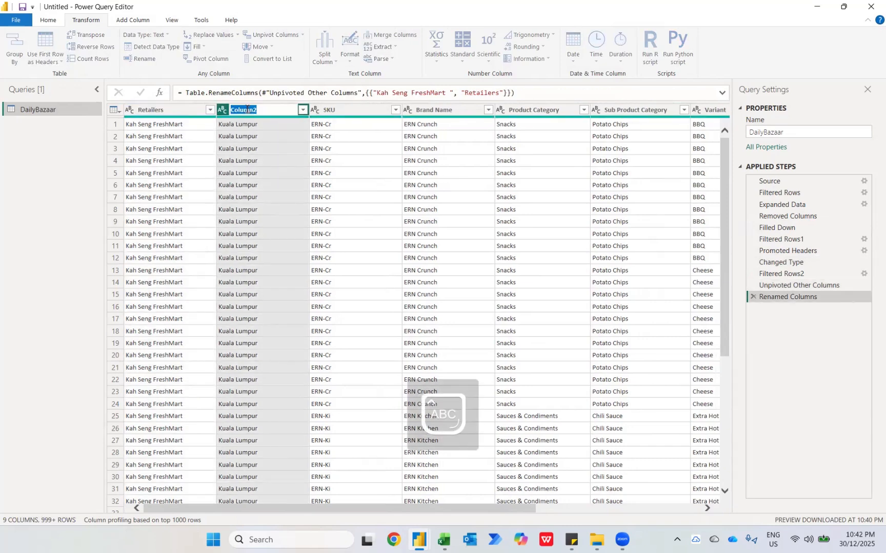
text(Location)
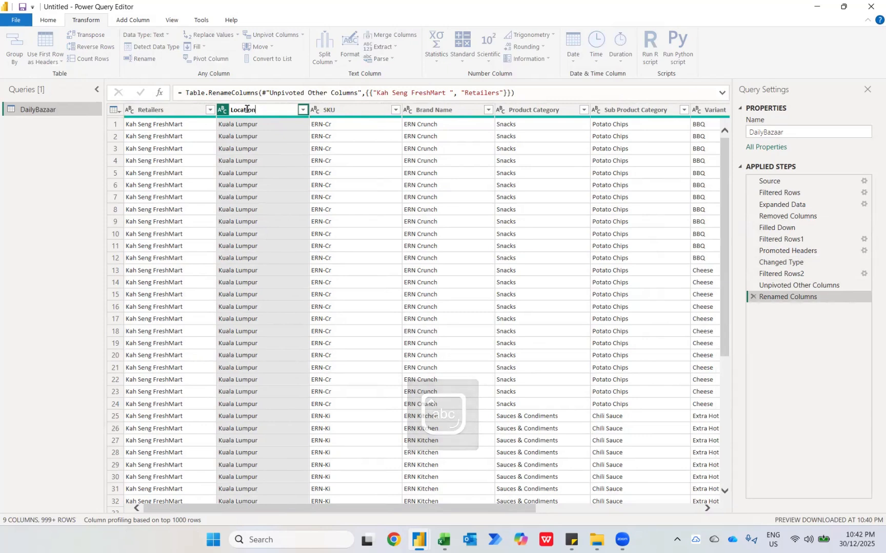
key(Return)
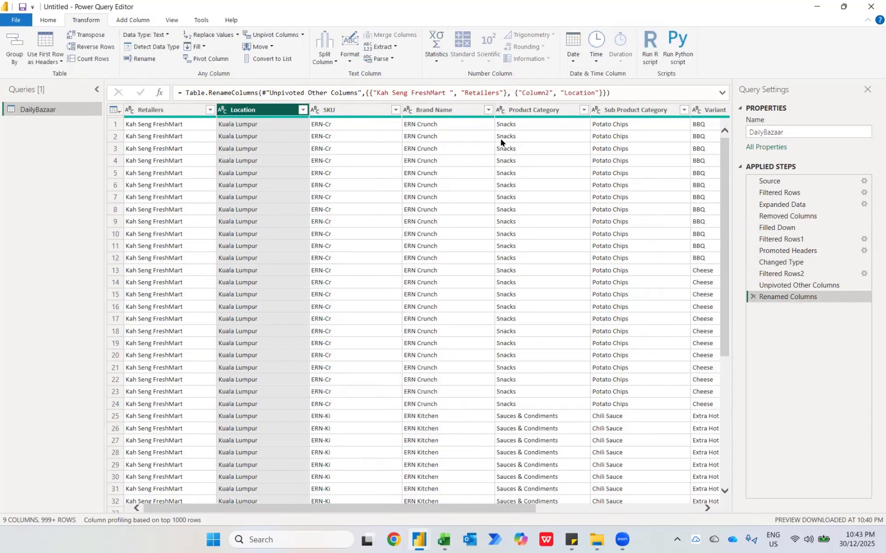
Rename the Attribute column, which holds the month names, as Months
scroll(545, 134, right, 5)
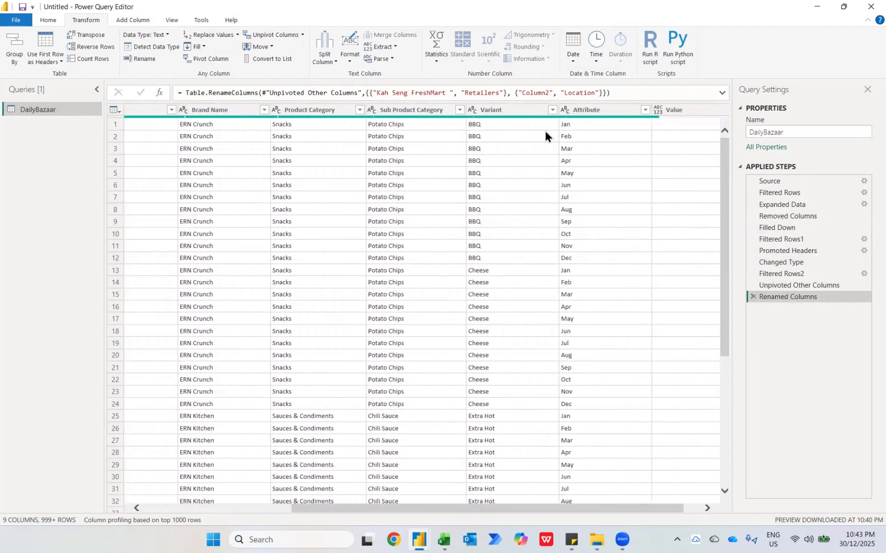
double_click(565, 113)
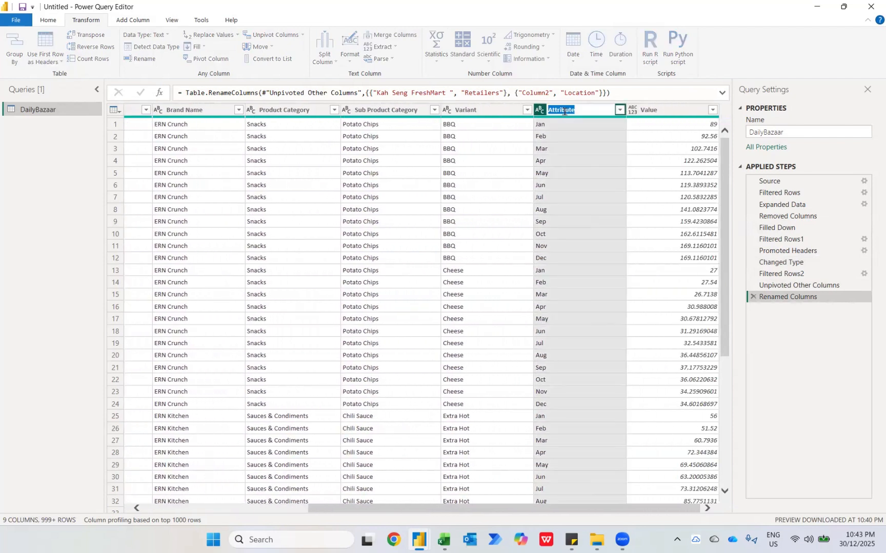
text(Months)
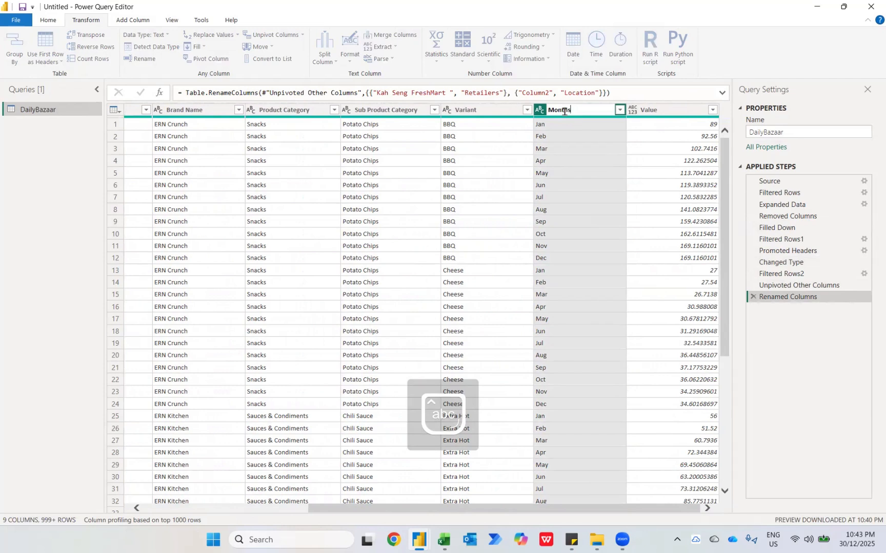
key(Return)
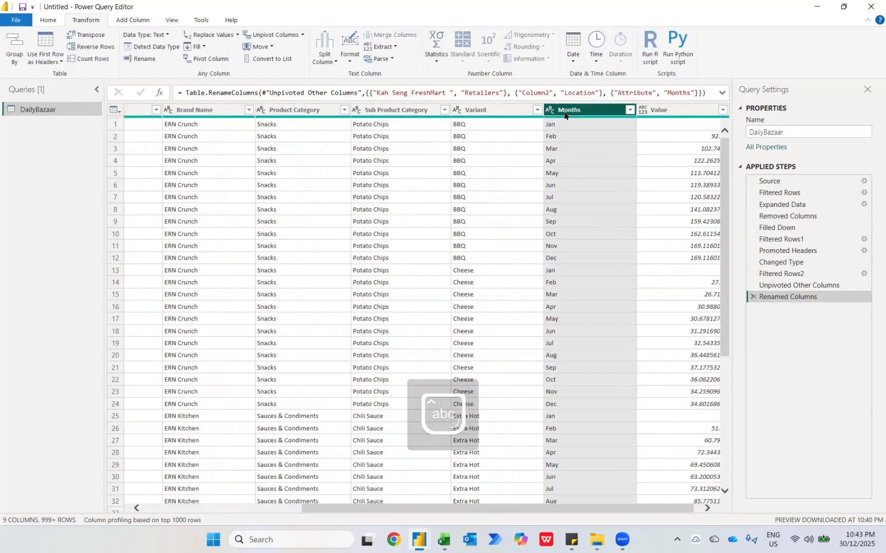
Change the Value column's data type to Whole Number and rename the column as Qty
click(631, 110)
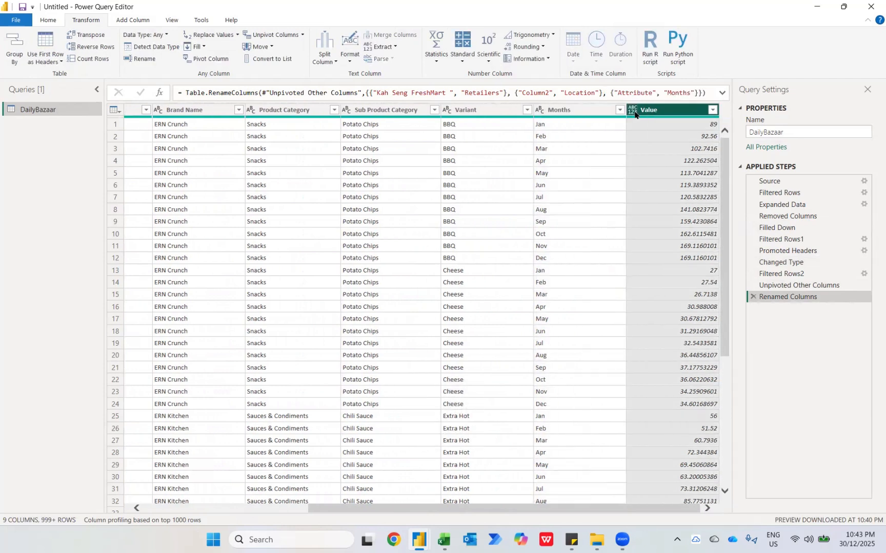
click(646, 147)
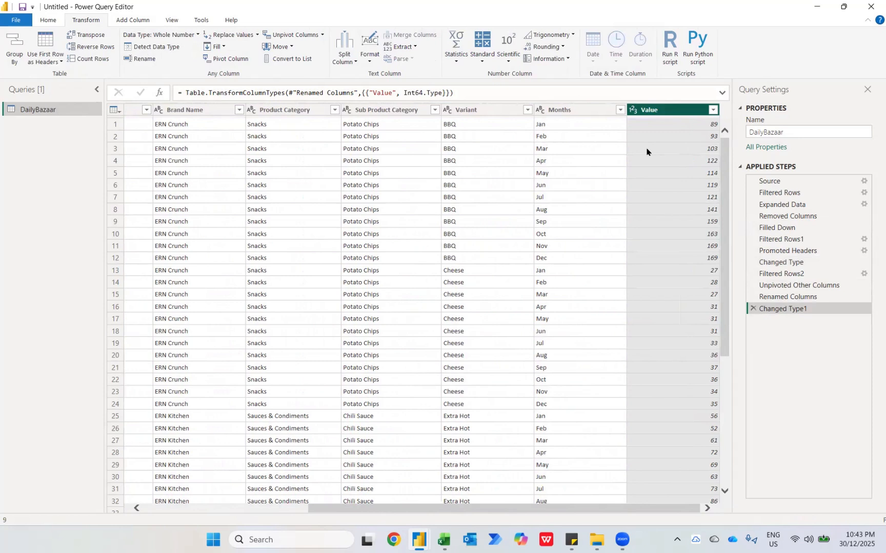
double_click(662, 111)
text(Q)
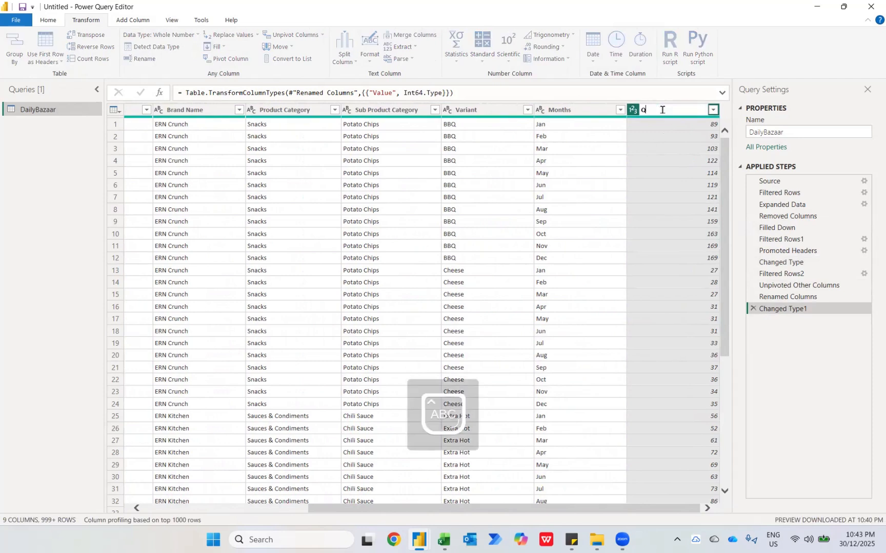
text(ty)
key(Return)
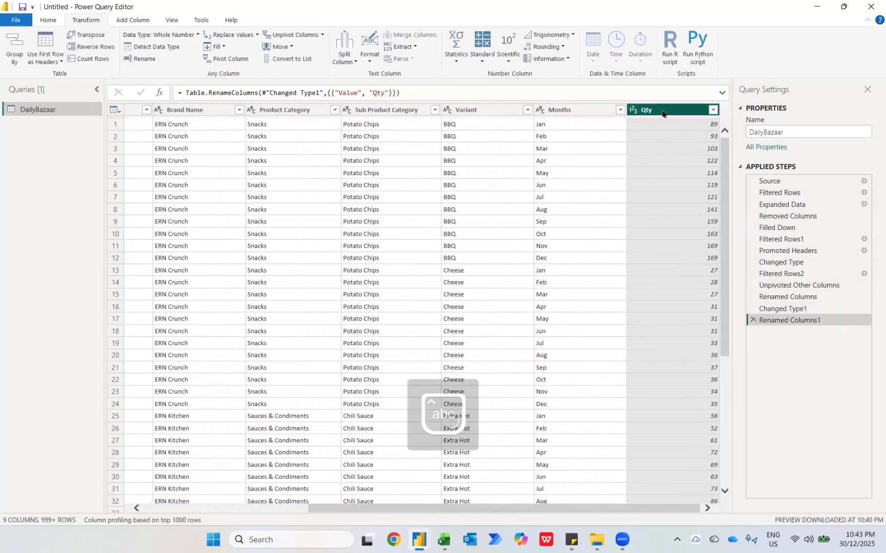
Rename the DailyBazaar query as Revenue, and close the query editor while applying the changes to the report
click(856, 132)
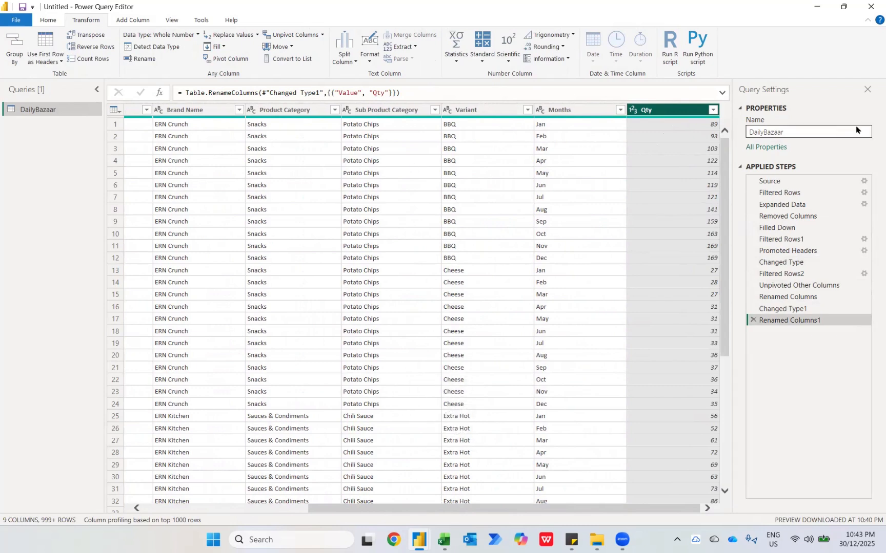
drag(810, 132, 709, 135)
key(Caps_Lock)
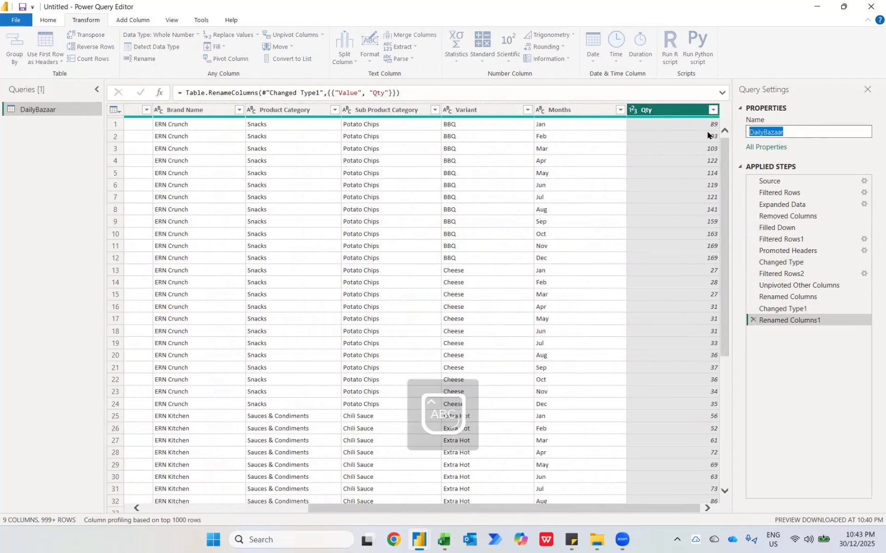
text(R)
key(Caps_Lock)
text(evenue)
key(Return)
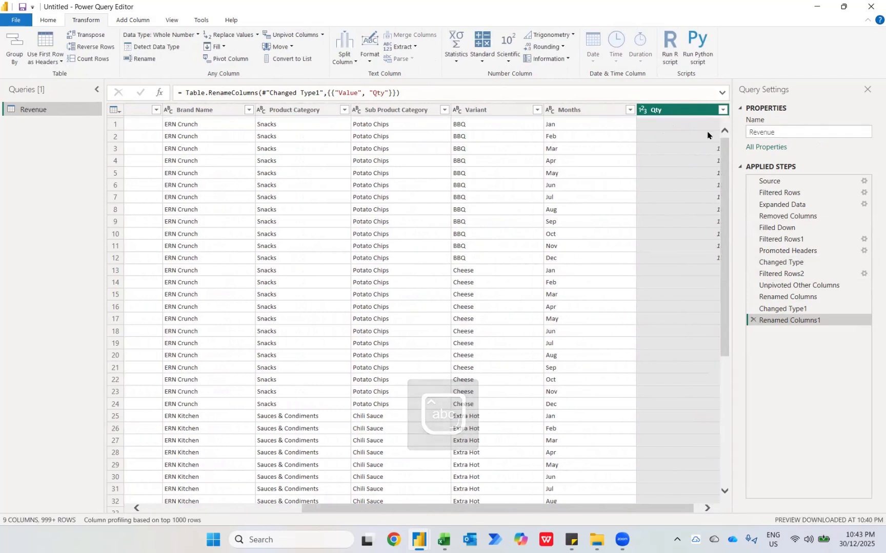
click(46, 22)
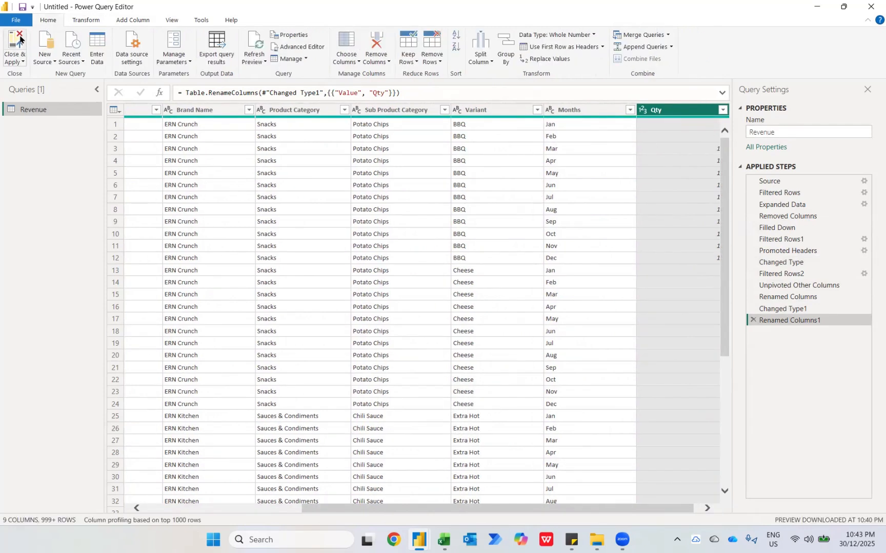
click(20, 39)
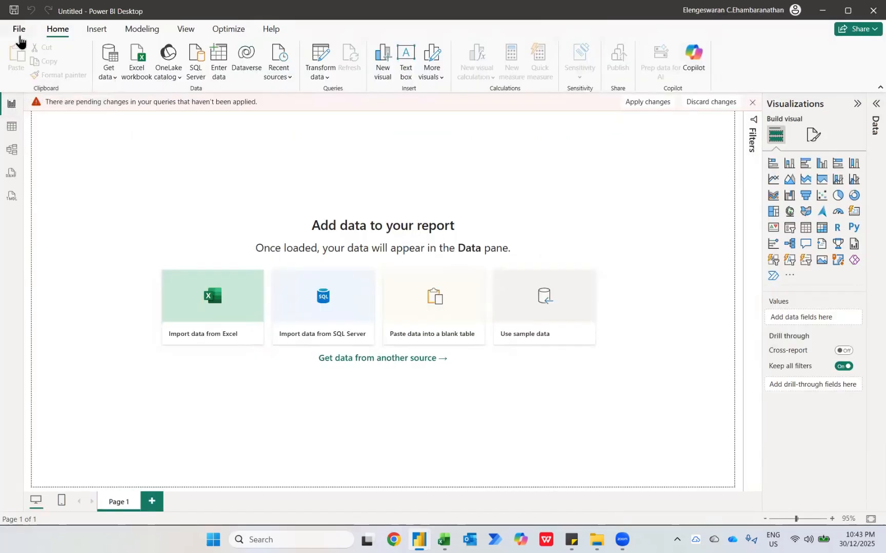